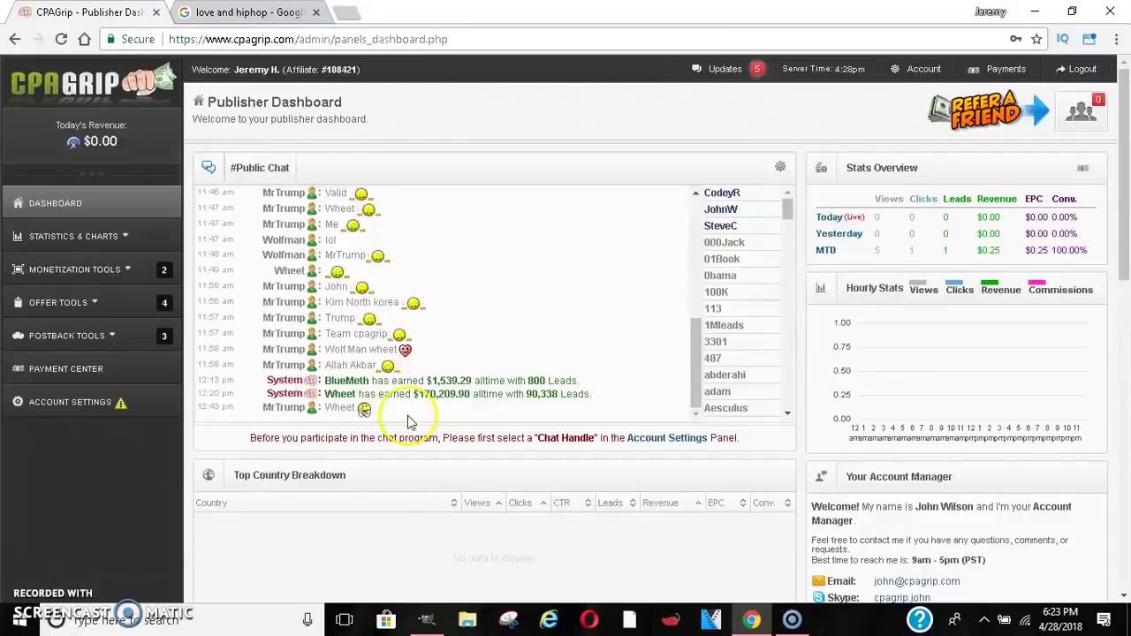
- Highlight the Wheel earnings, 90,338 leads and a member's $1,539.29 earnings in the chat
{"action": "left_click_drag", "start_coordinate": [696, 341], "coordinate": [698, 399]}
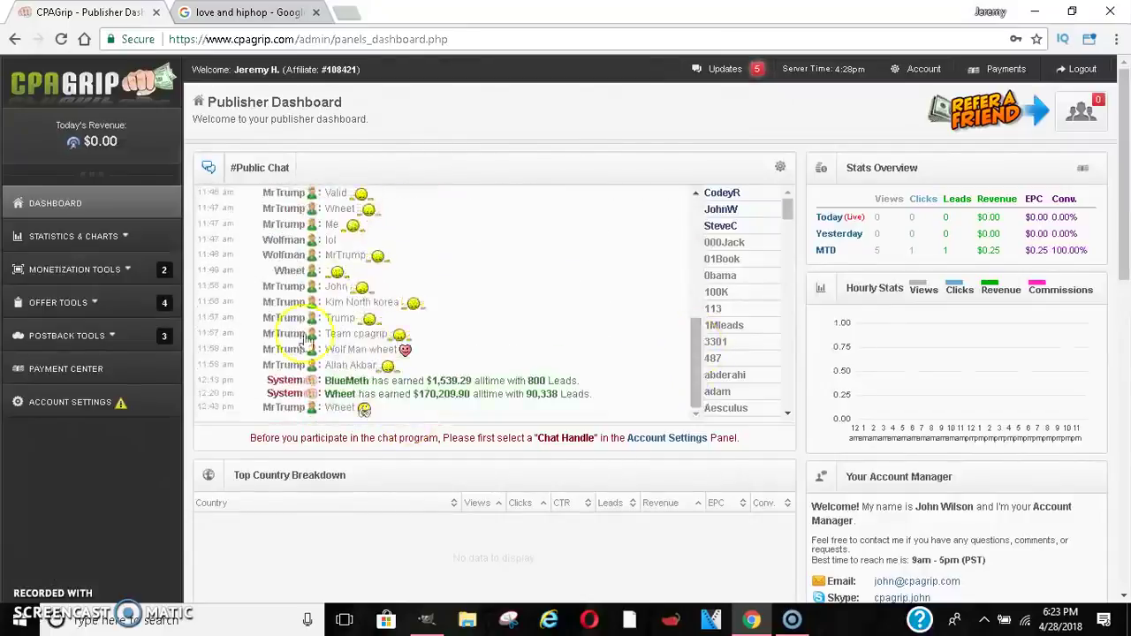
{"action": "left_click_drag", "start_coordinate": [385, 397], "coordinate": [425, 395]}
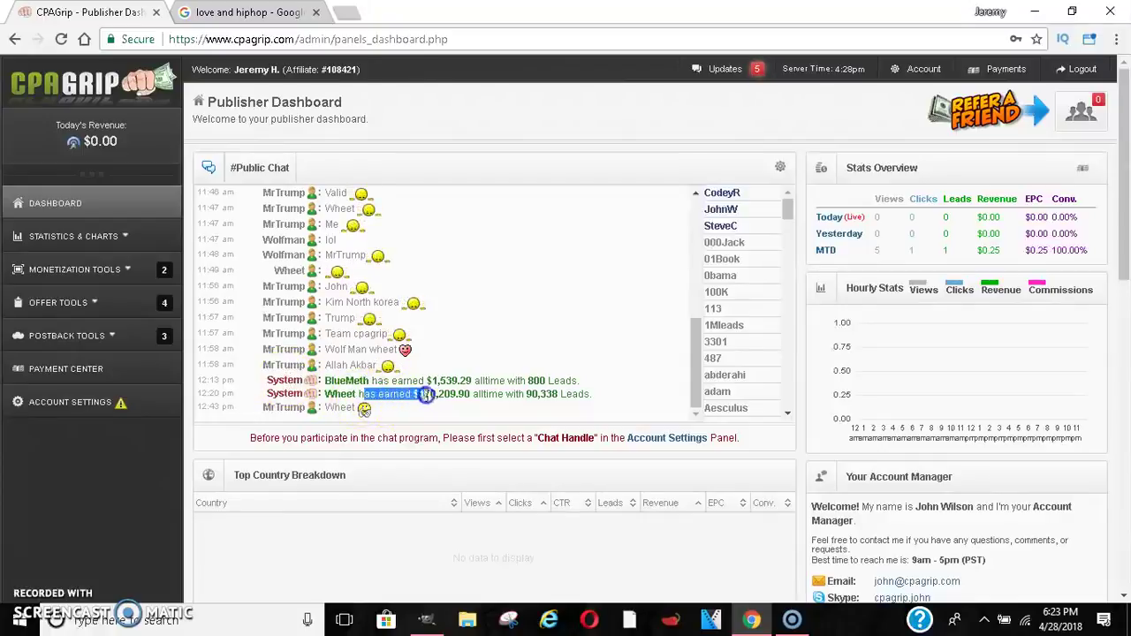
{"action": "left_click", "coordinate": [455, 396]}
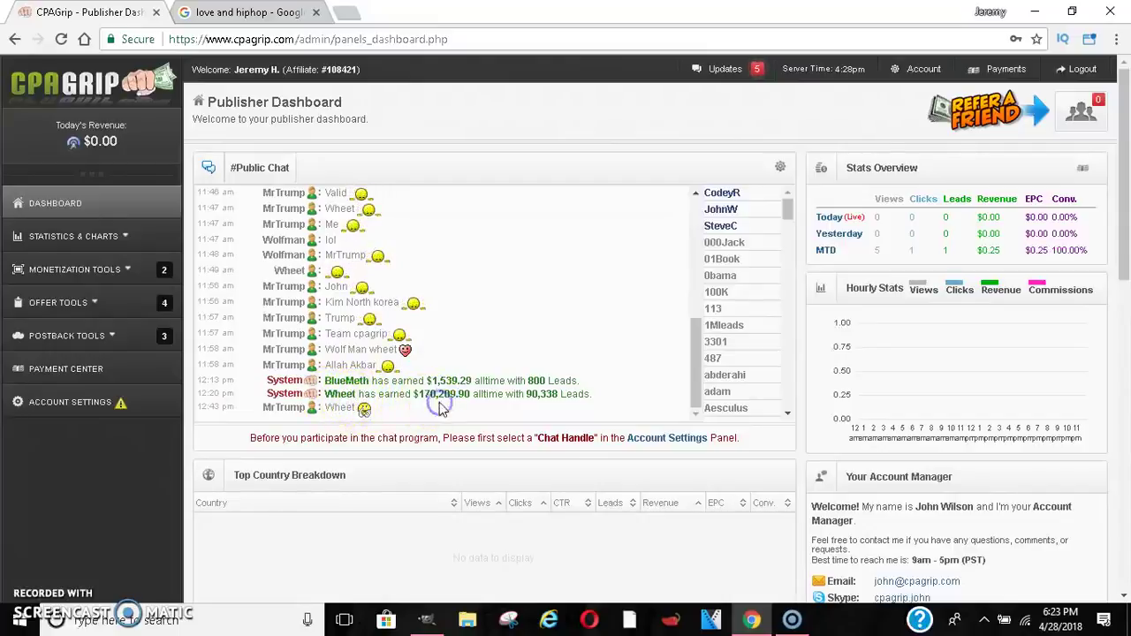
{"action": "left_click_drag", "start_coordinate": [527, 394], "coordinate": [560, 397]}
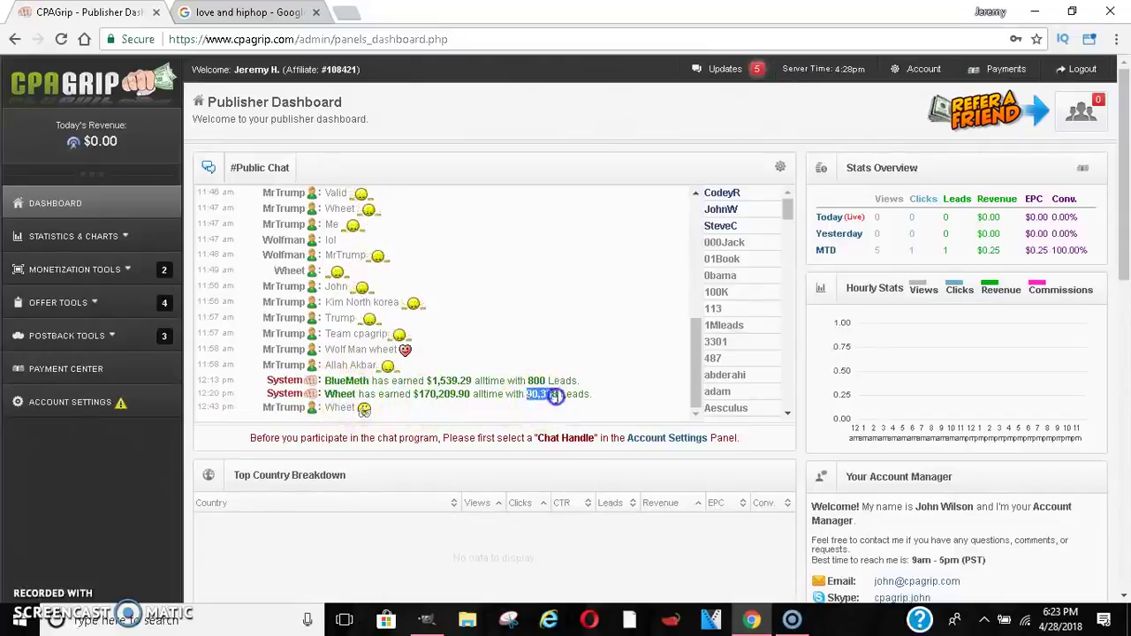
{"action": "left_click_drag", "start_coordinate": [428, 380], "coordinate": [478, 379]}
{"action": "left_click", "coordinate": [556, 371]}
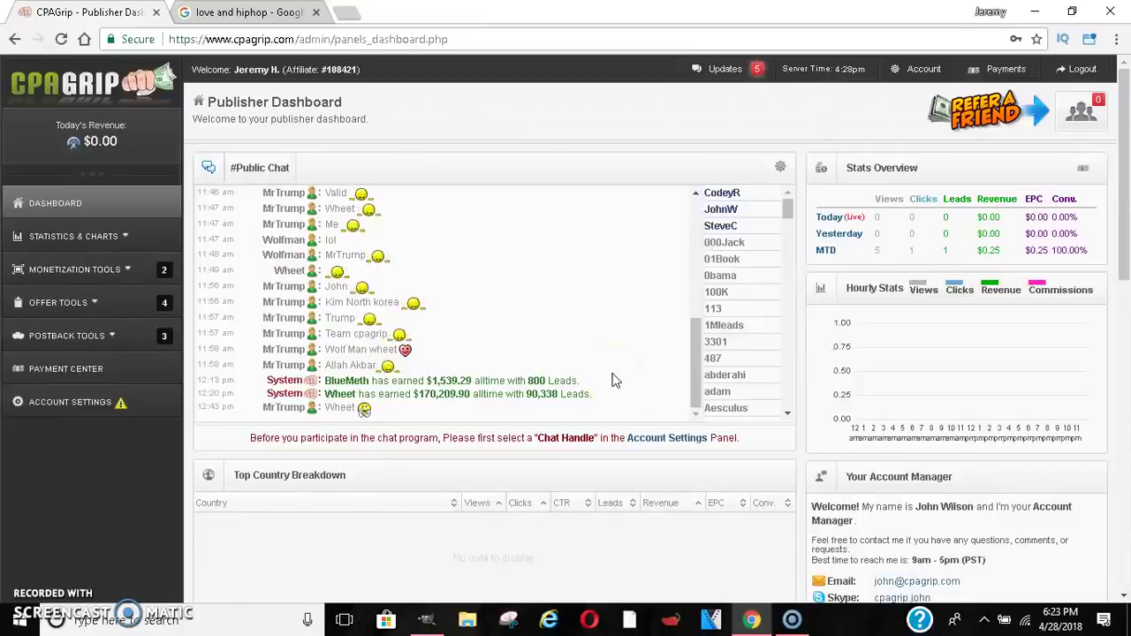
- Scroll the chat back and expand Offer Tools in the sidebar
{"action": "left_click", "coordinate": [718, 309]}
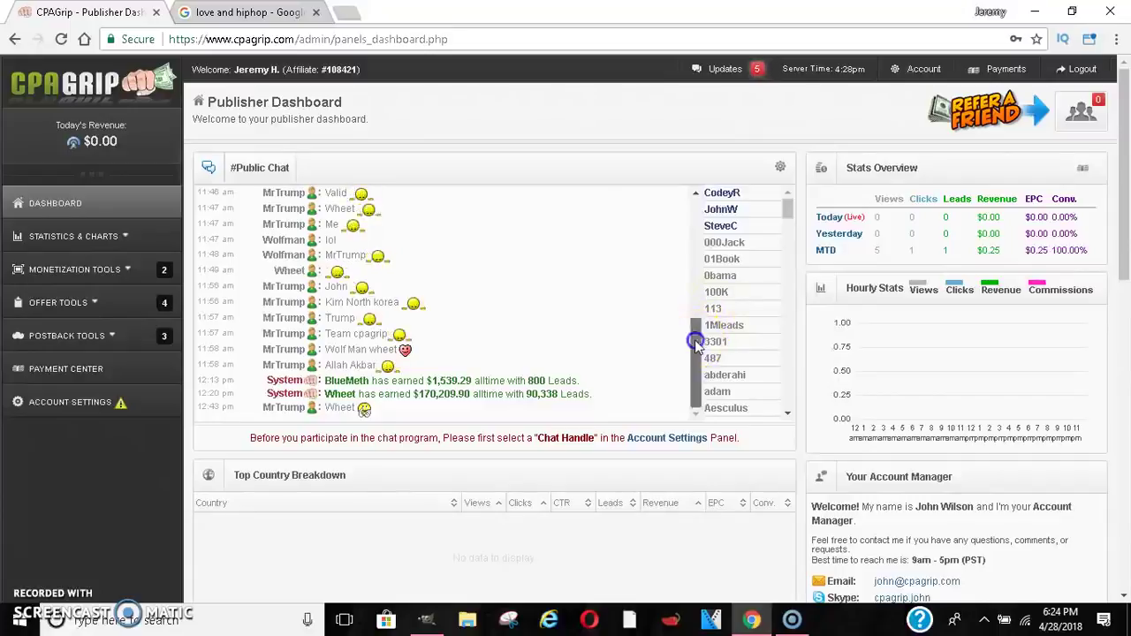
{"action": "left_click_drag", "start_coordinate": [694, 339], "coordinate": [707, 245]}
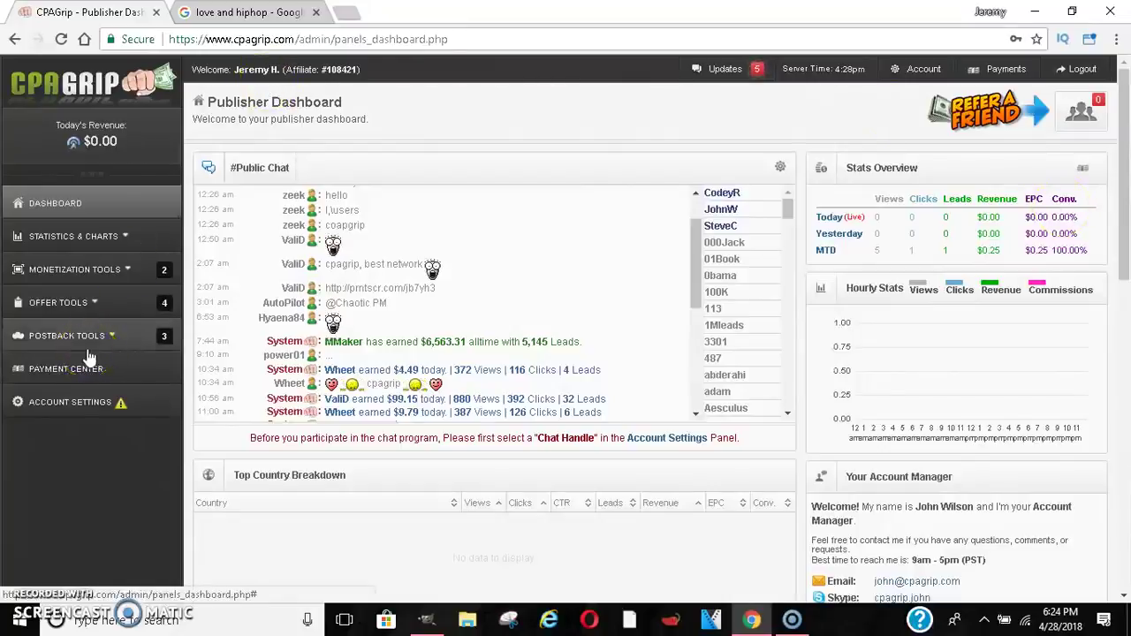
{"action": "left_click", "coordinate": [180, 359]}
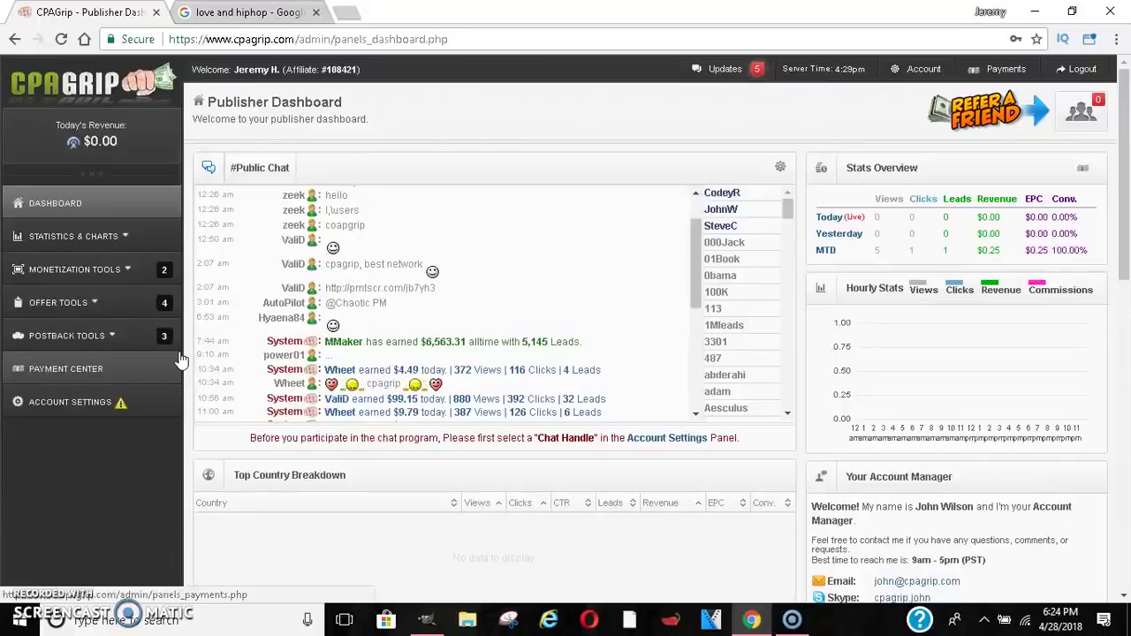
{"action": "left_click", "coordinate": [112, 265]}
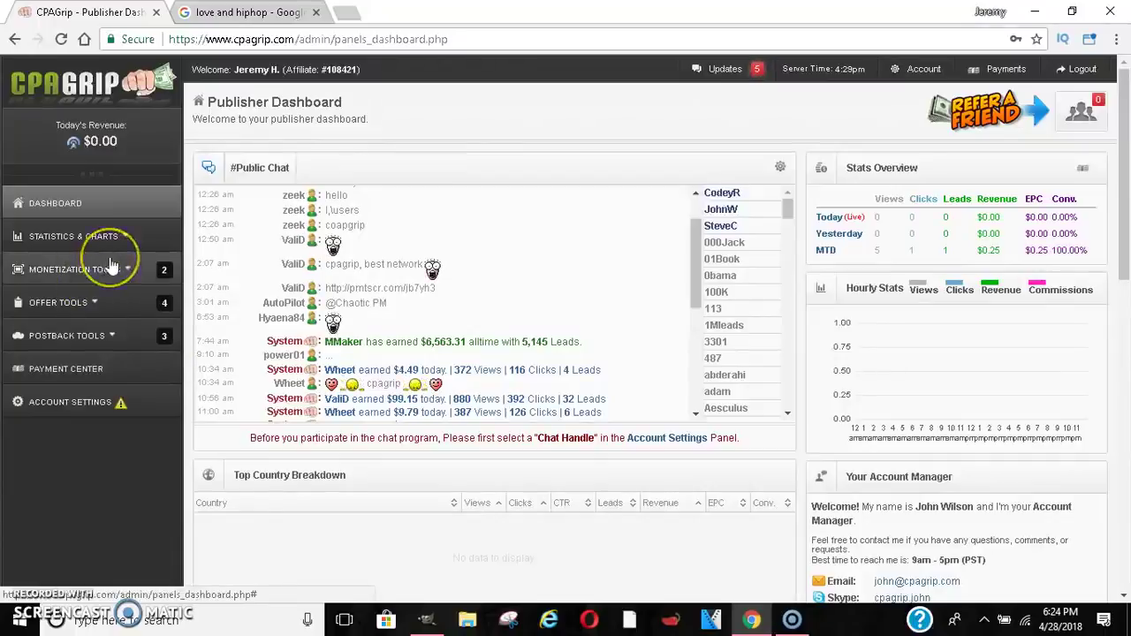
{"action": "left_click", "coordinate": [124, 304]}
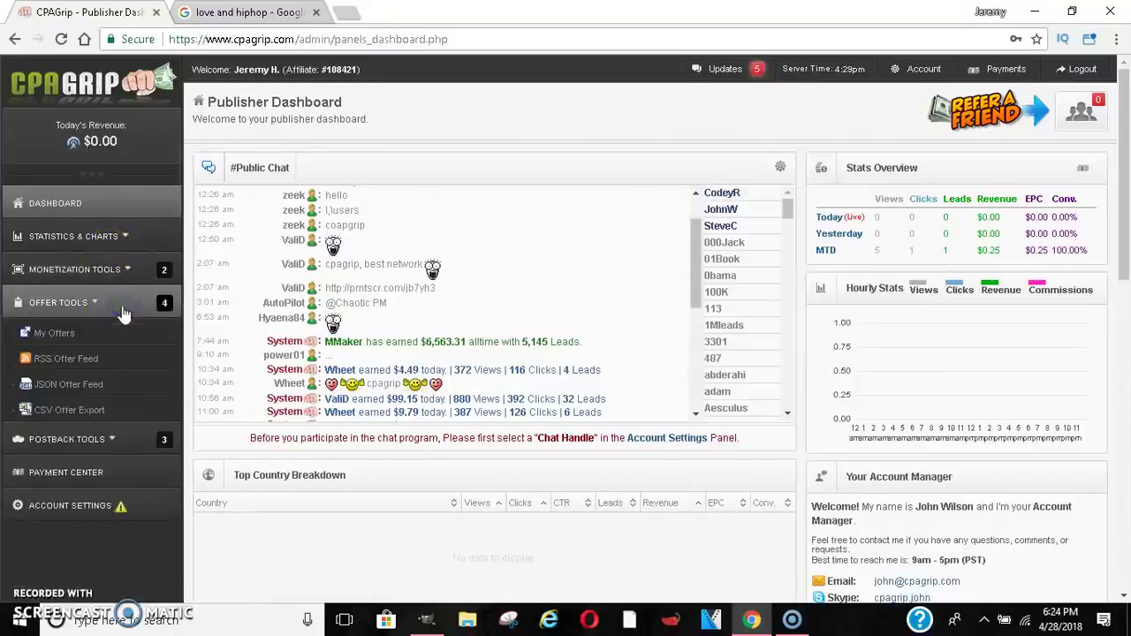
- Open My Offers, note the Samsung Galaxy's $1.73 payout, and sort by Payout descending
{"action": "left_click", "coordinate": [64, 332]}
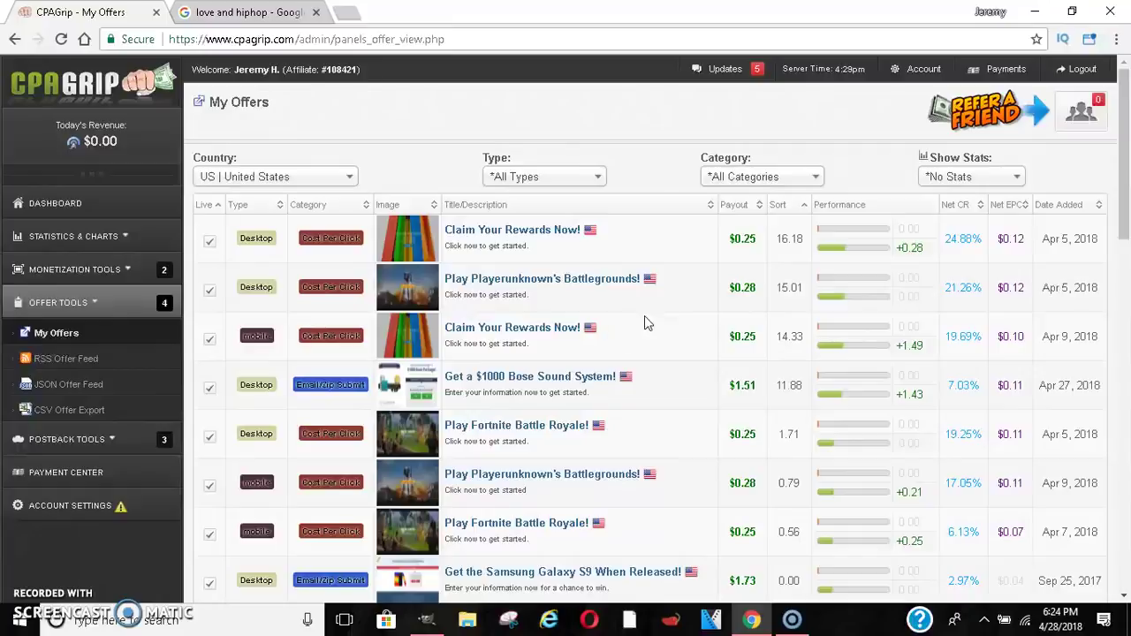
{"action": "scroll", "coordinate": [1126, 201], "scroll_direction": "down", "scroll_amount": 1}
{"action": "scroll", "coordinate": [1127, 201], "scroll_direction": "down", "scroll_amount": 1}
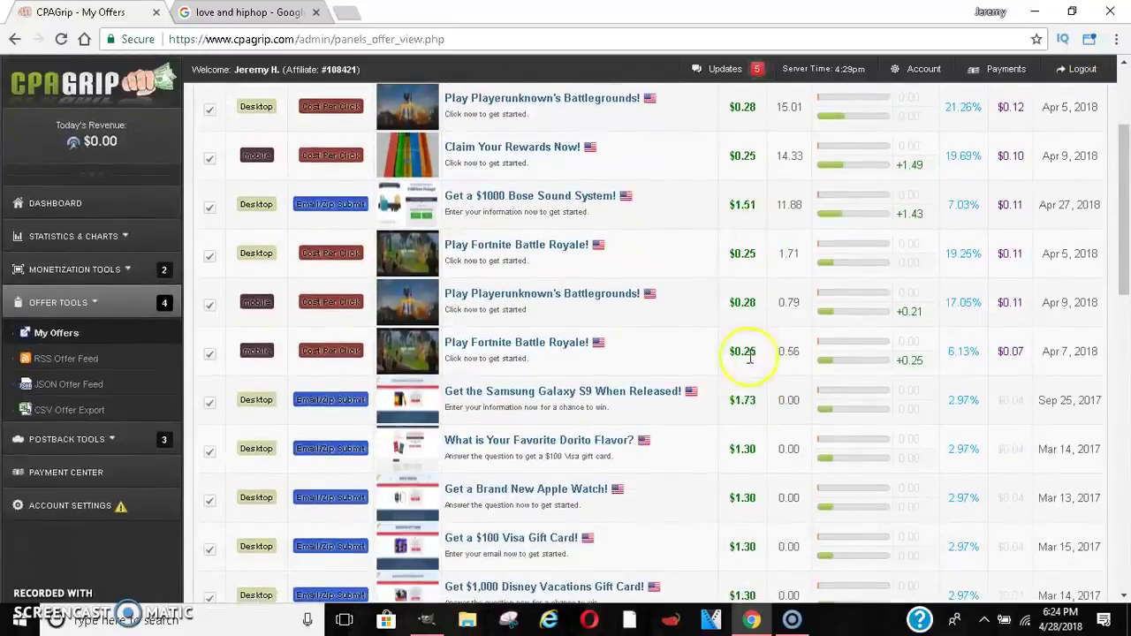
{"action": "triple_click", "coordinate": [759, 404]}
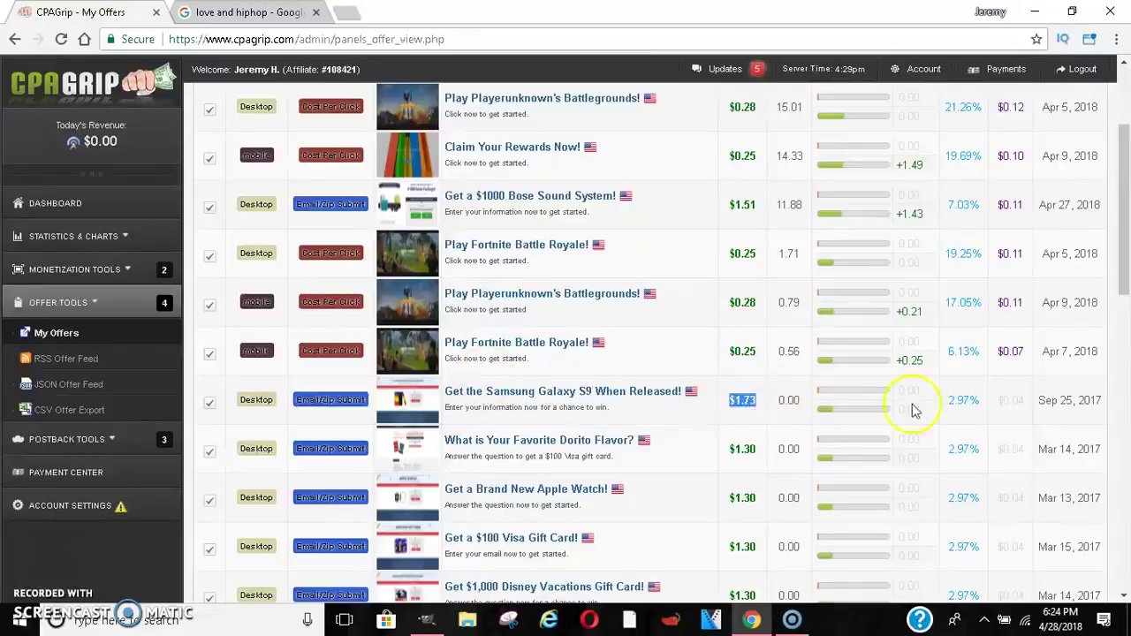
{"action": "left_click_drag", "start_coordinate": [1122, 227], "coordinate": [1126, 168]}
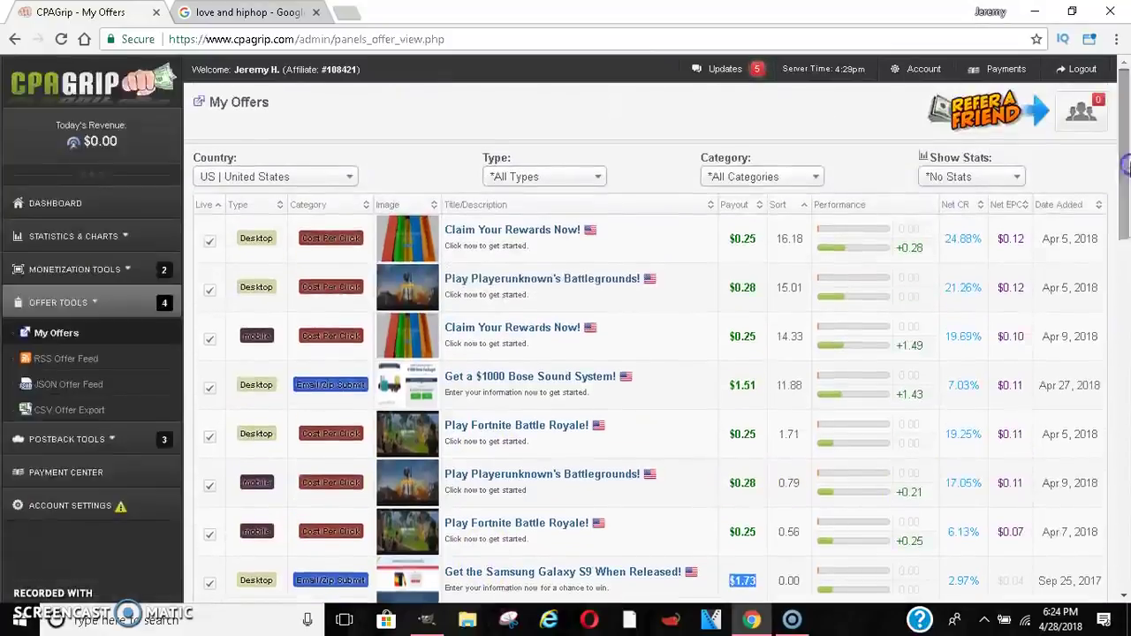
{"action": "left_click", "coordinate": [759, 204]}
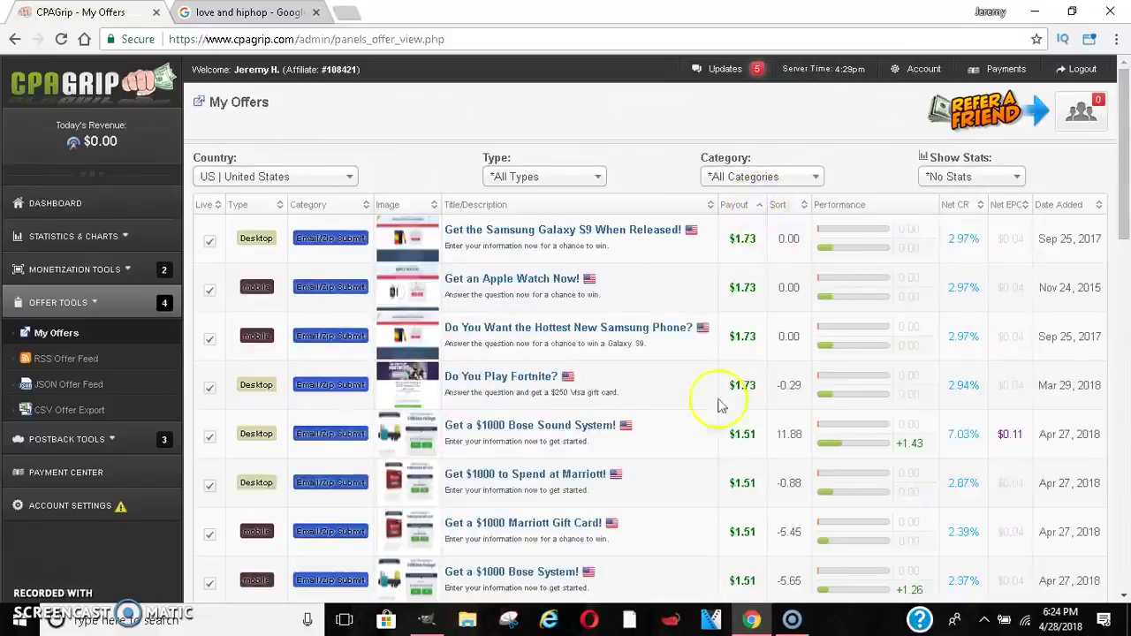
- Check the Desktop and mobile labels on the top two sorted offers
{"action": "scroll", "coordinate": [1126, 106], "scroll_direction": "down", "scroll_amount": 2}
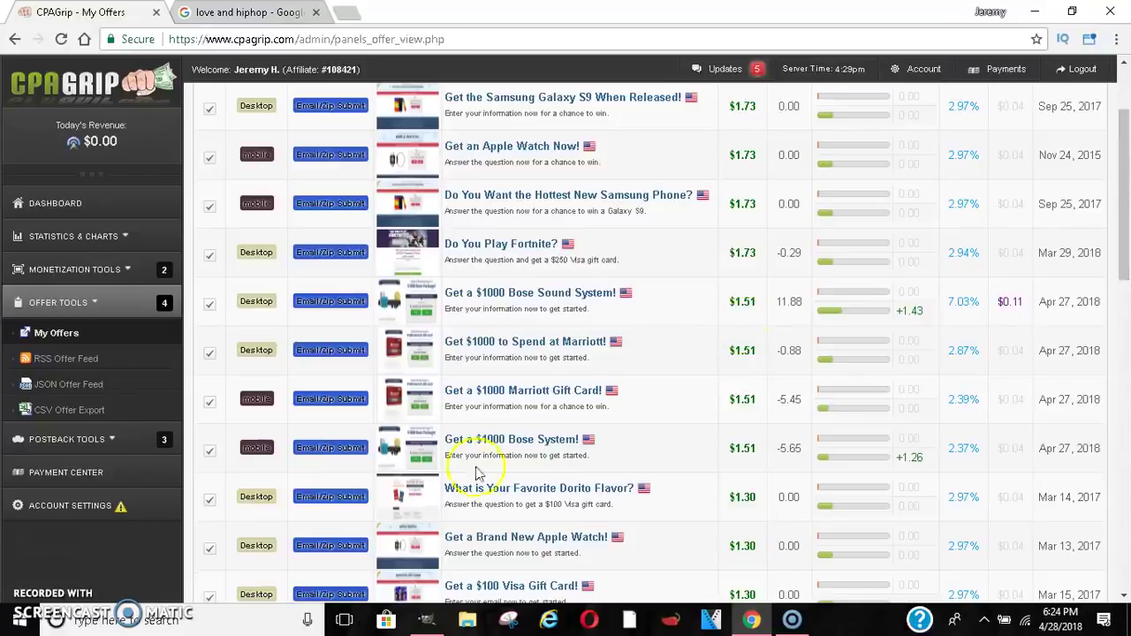
{"action": "scroll", "coordinate": [1123, 188], "scroll_direction": "up", "scroll_amount": 2}
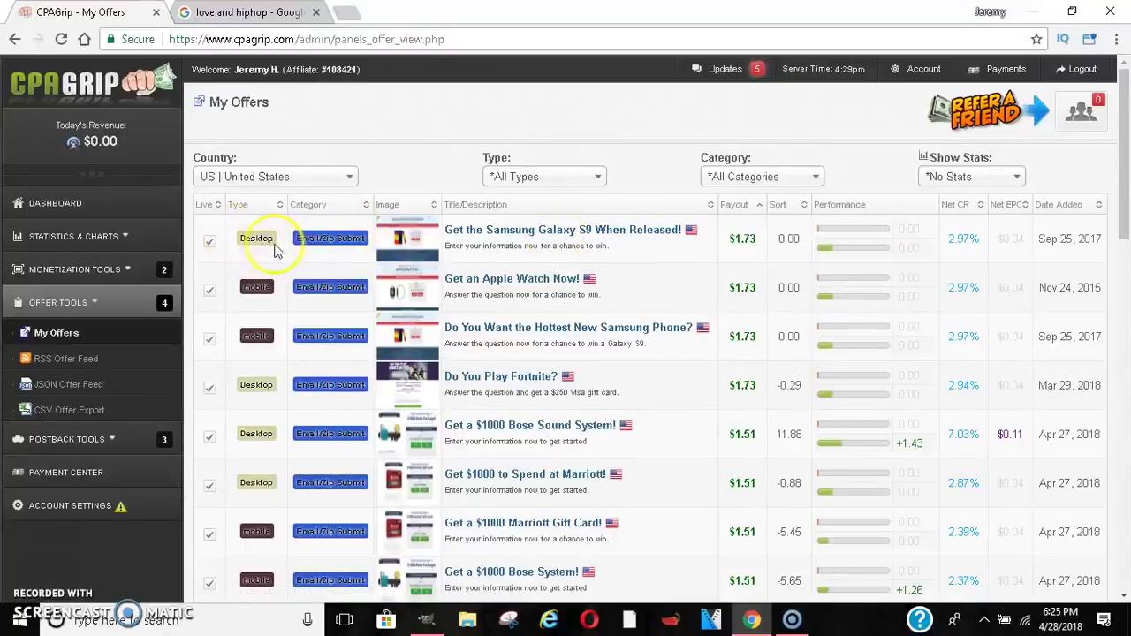
{"action": "left_click_drag", "start_coordinate": [277, 251], "coordinate": [254, 241]}
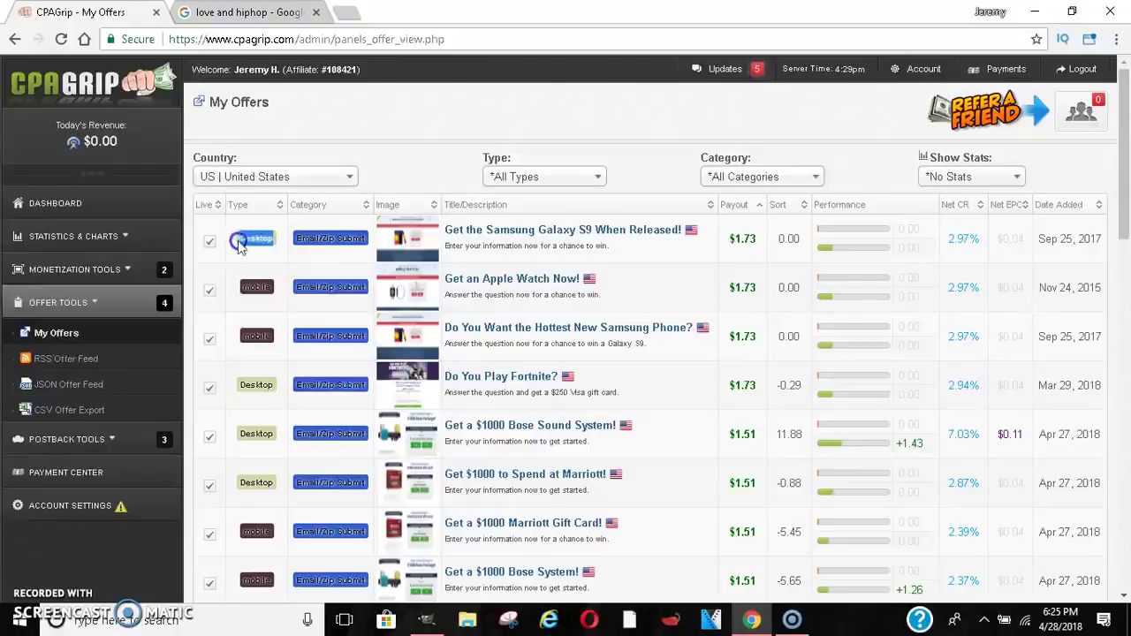
{"action": "left_click_drag", "start_coordinate": [243, 287], "coordinate": [272, 289]}
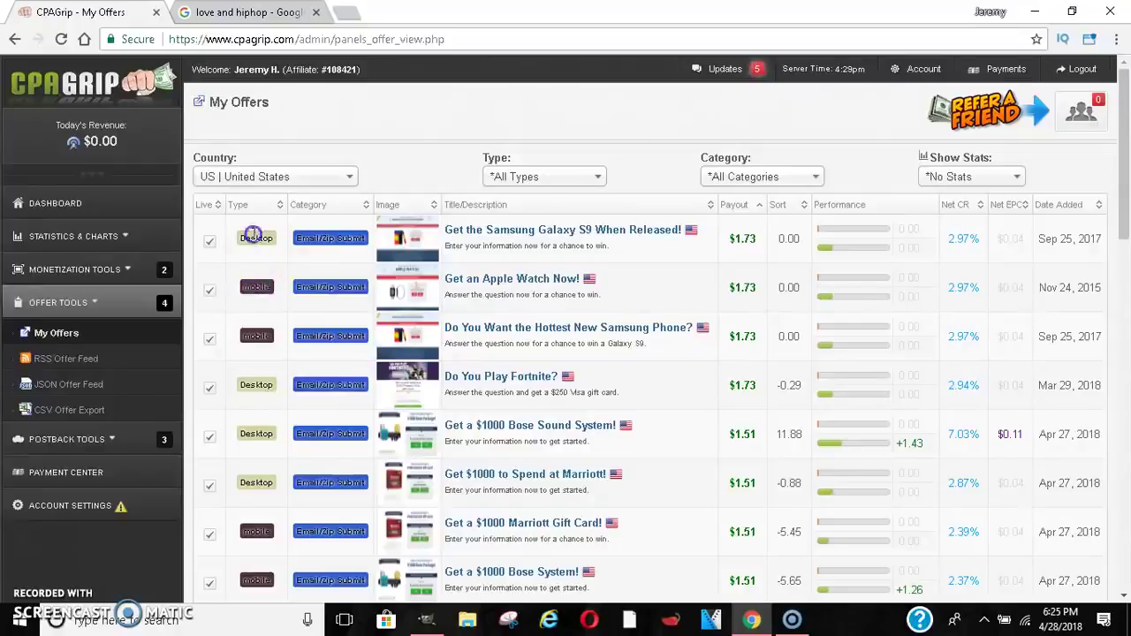
- Open the Samsung Galaxy S9 offer details, copy its tracking link and preview the offer page
{"action": "left_click", "coordinate": [603, 231]}
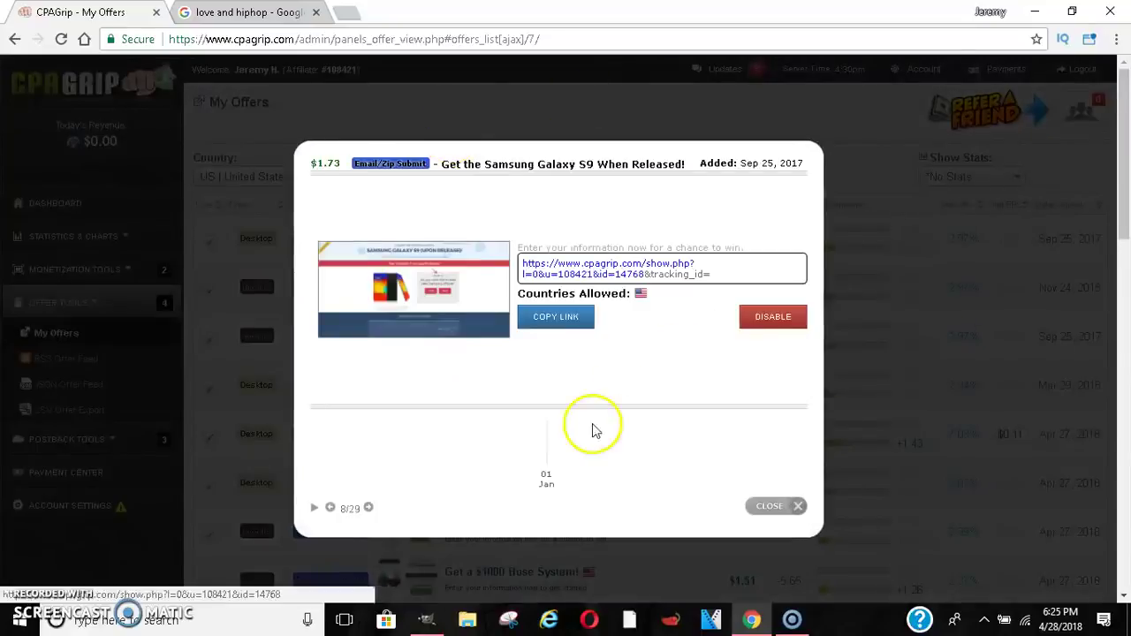
{"action": "left_click", "coordinate": [552, 320]}
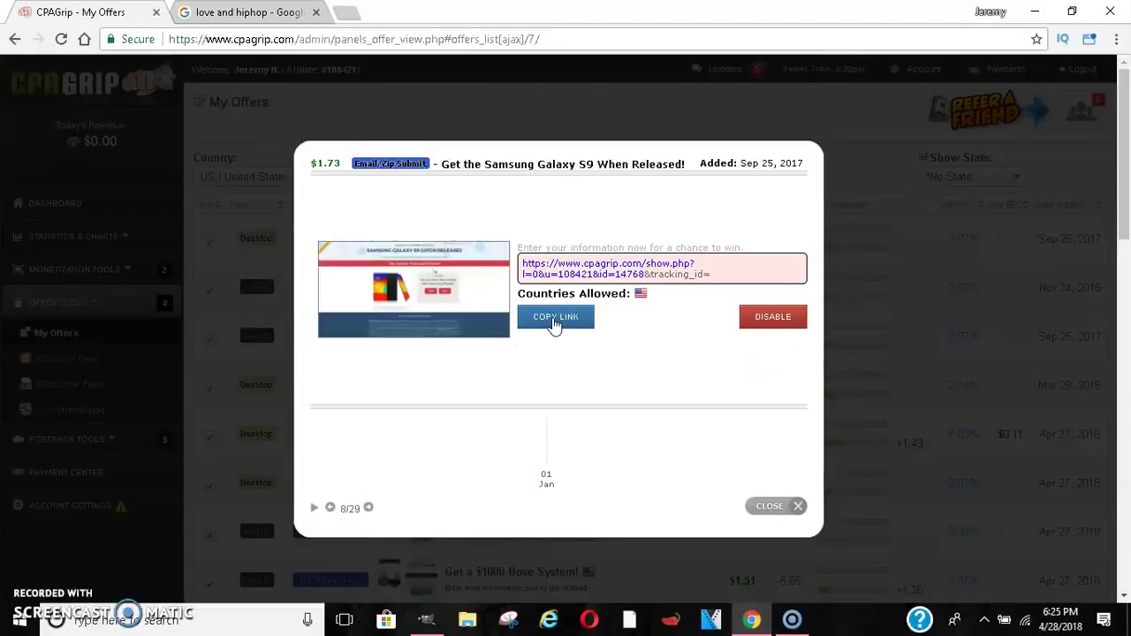
{"action": "left_click", "coordinate": [617, 278]}
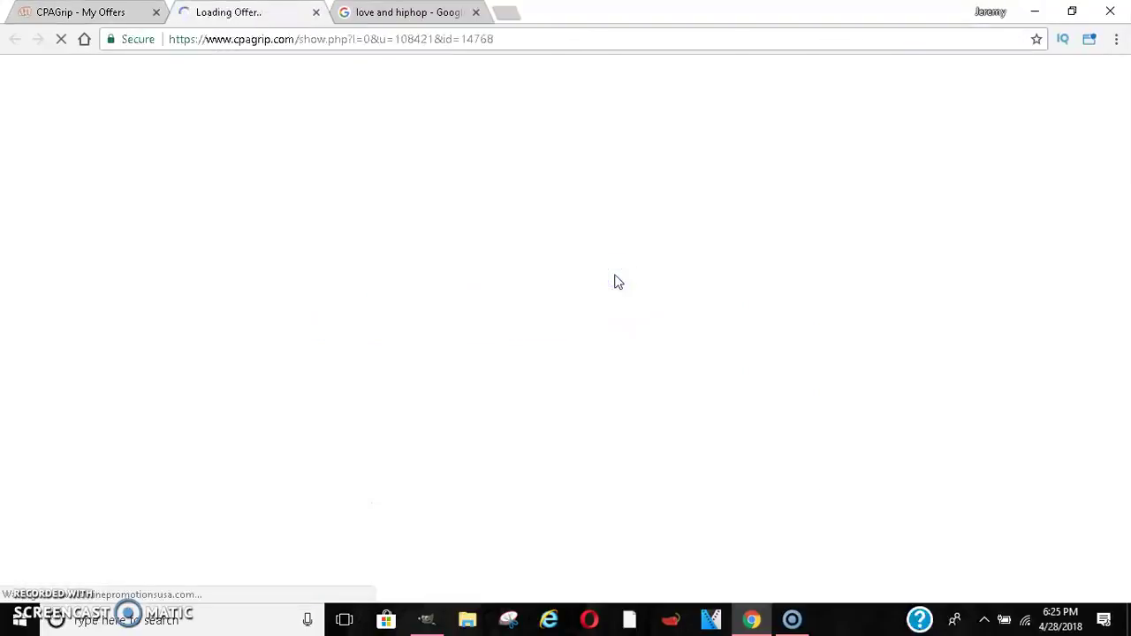
{"action": "left_click", "coordinate": [622, 280]}
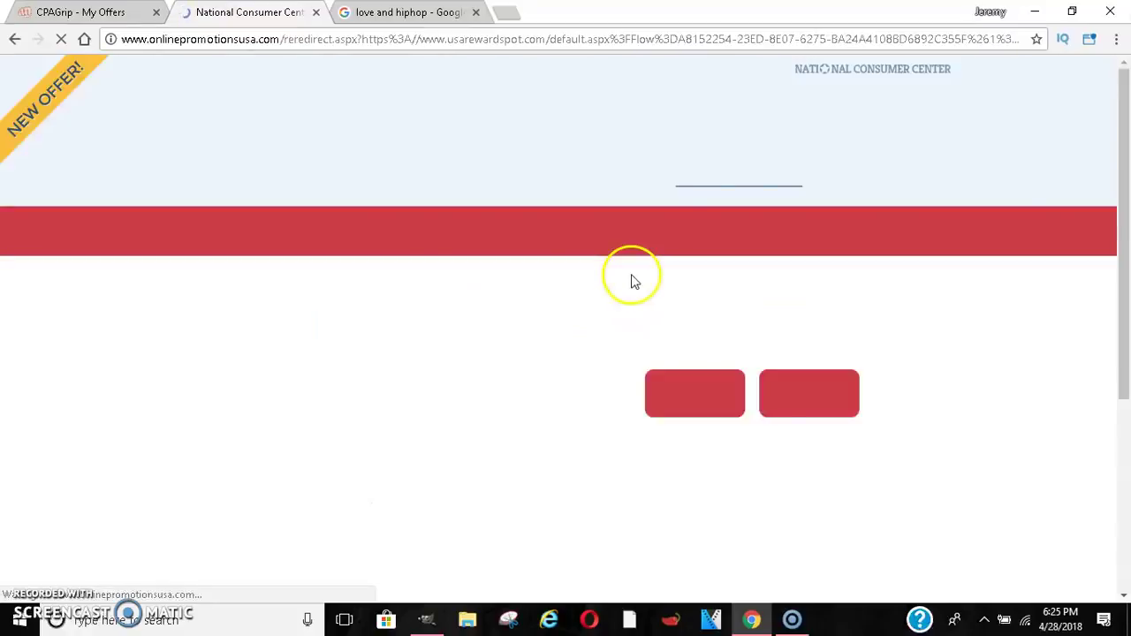
{"action": "left_click", "coordinate": [811, 176]}
{"action": "key", "text": "ctrl+shift+Tab"}
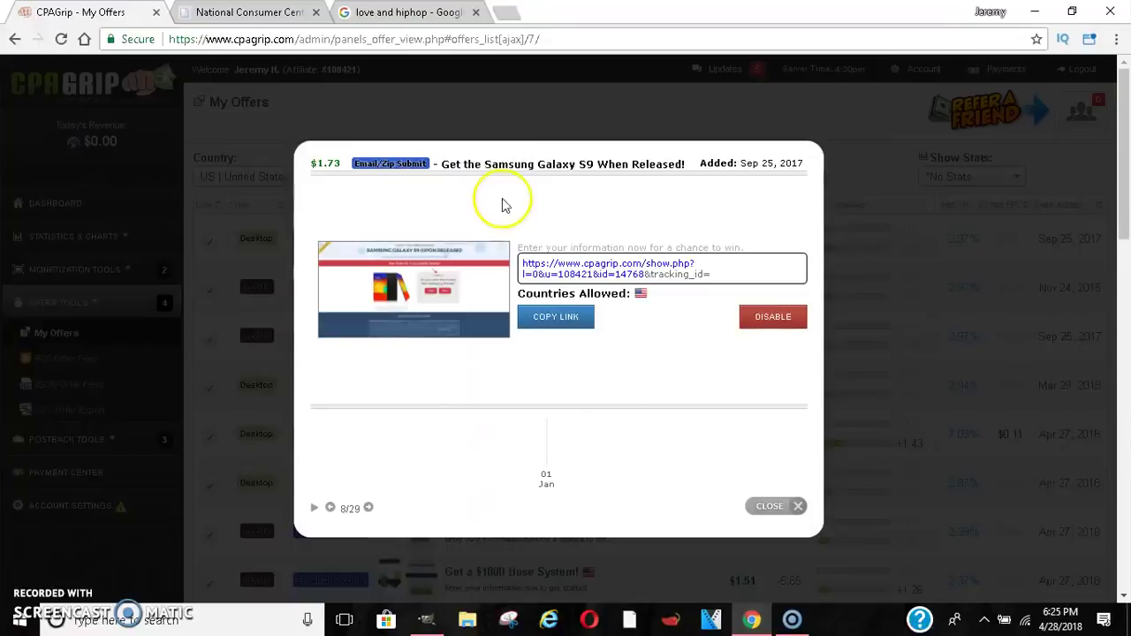
{"action": "left_click_drag", "start_coordinate": [449, 165], "coordinate": [597, 176]}
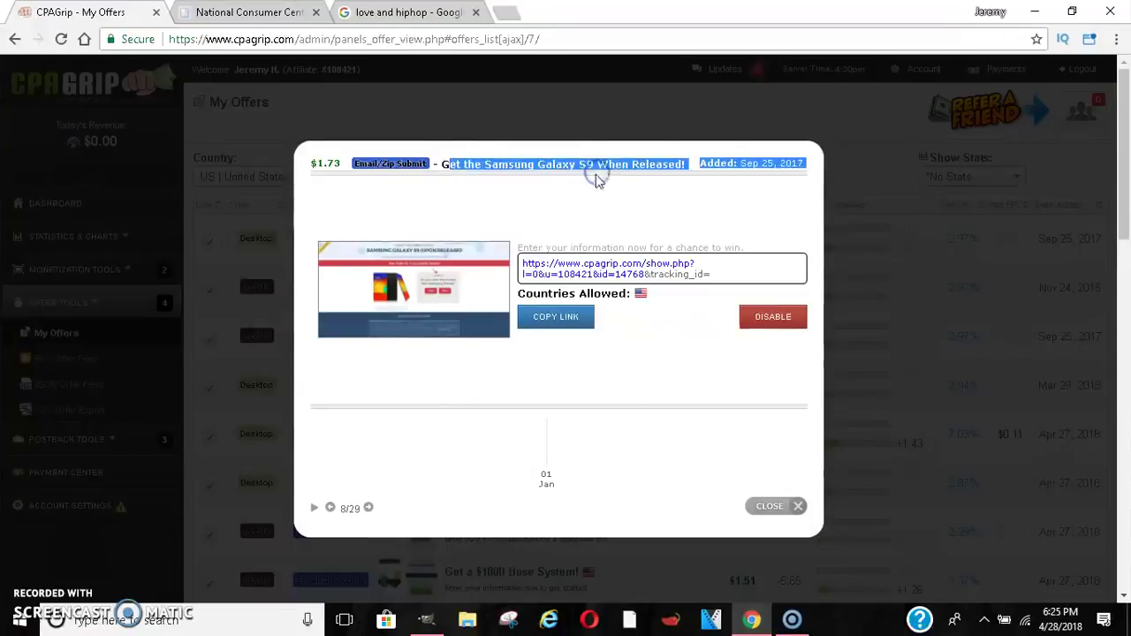
{"action": "key", "text": "ctrl+Tab"}
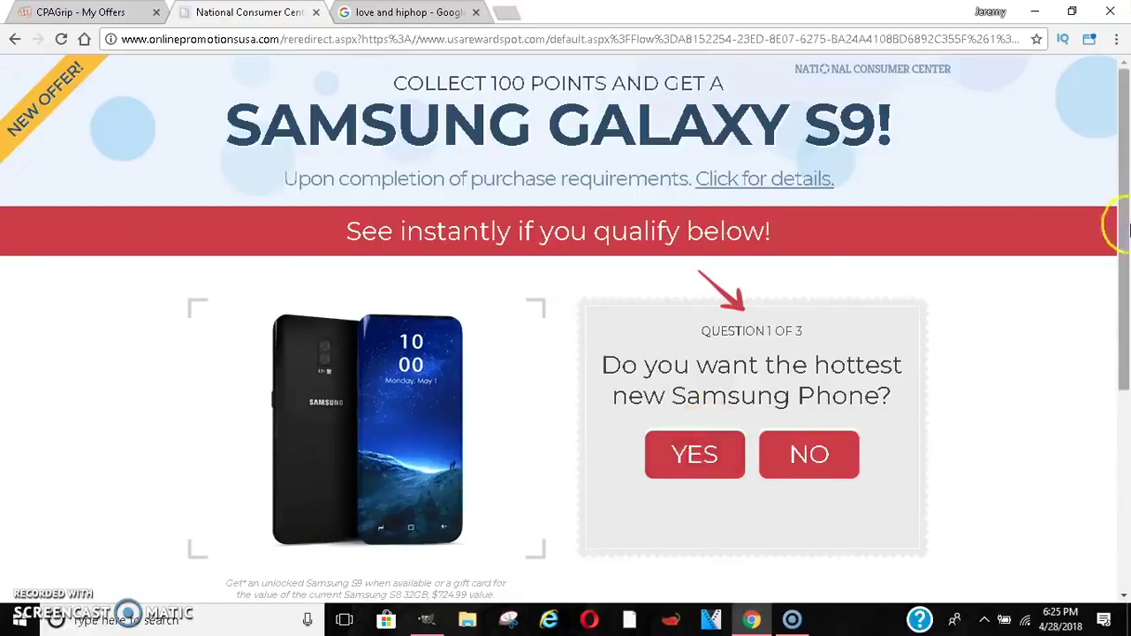
- Answer the offer quiz (yes, 18-25, Facebook use), then close the offer details
{"action": "scroll", "coordinate": [1123, 222], "scroll_direction": "down", "scroll_amount": 2}
{"action": "left_click", "coordinate": [669, 307]}
{"action": "left_click", "coordinate": [765, 270]}
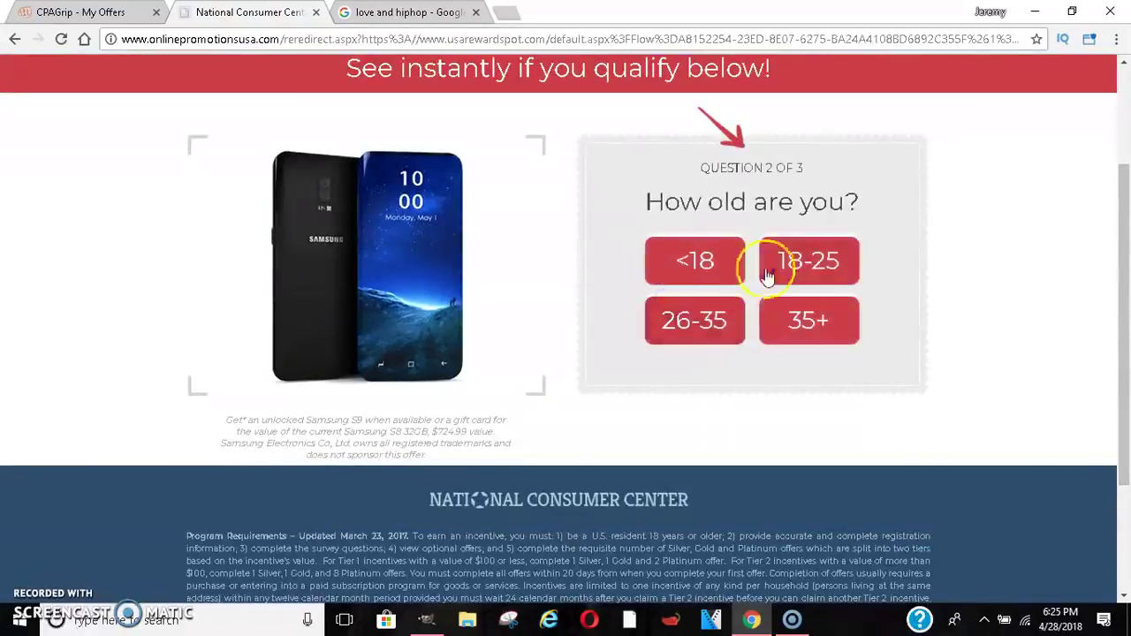
{"action": "left_click", "coordinate": [766, 270]}
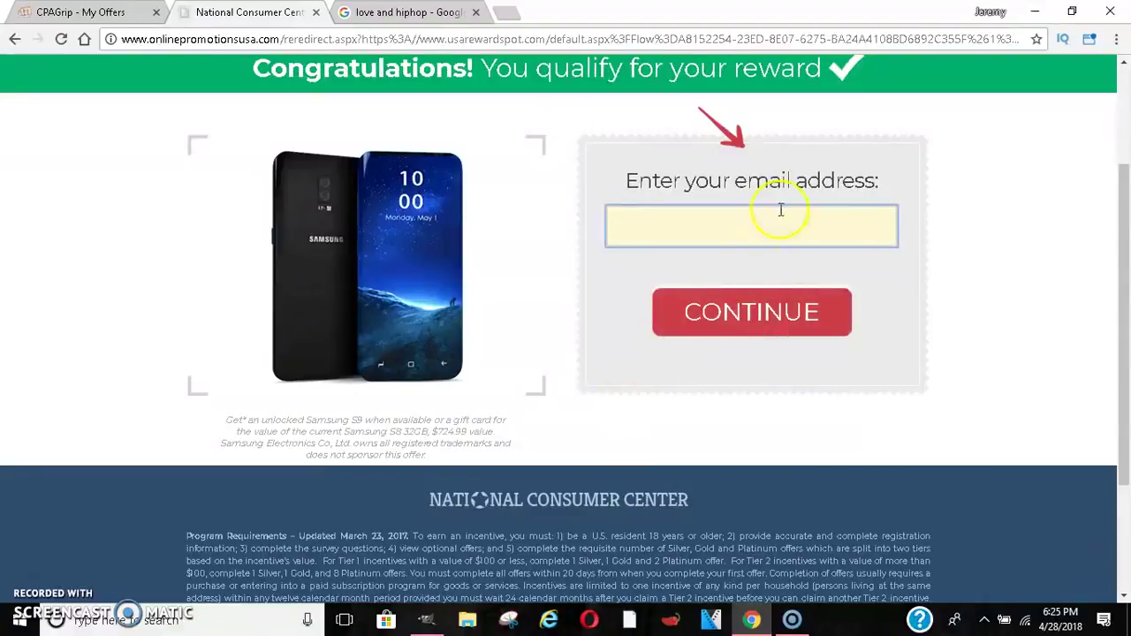
{"action": "key", "text": "ctrl+shift+Tab"}
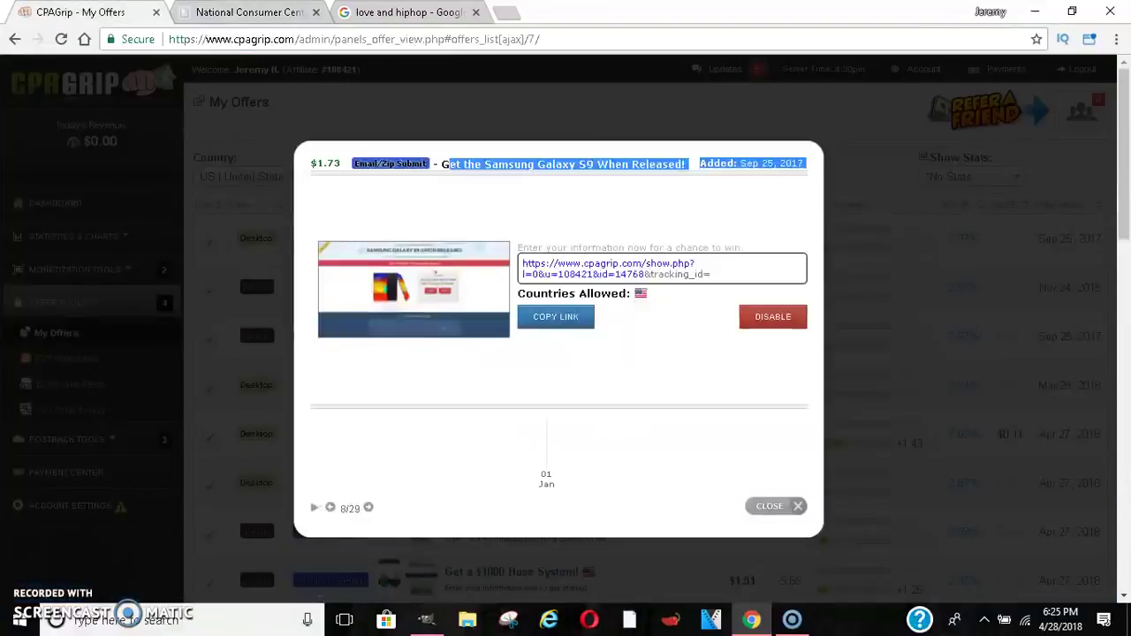
{"action": "left_click", "coordinate": [879, 215]}
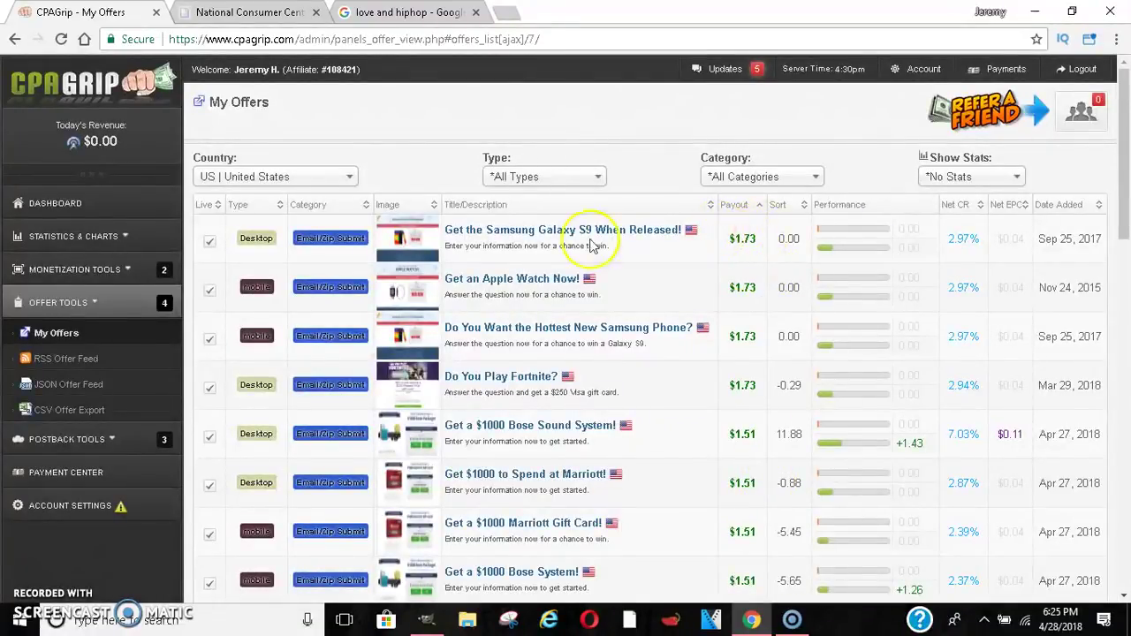
- Review and close the Samsung Galaxy S9 offer details, scroll the list, and open a blank tab
{"action": "left_click", "coordinate": [522, 235]}
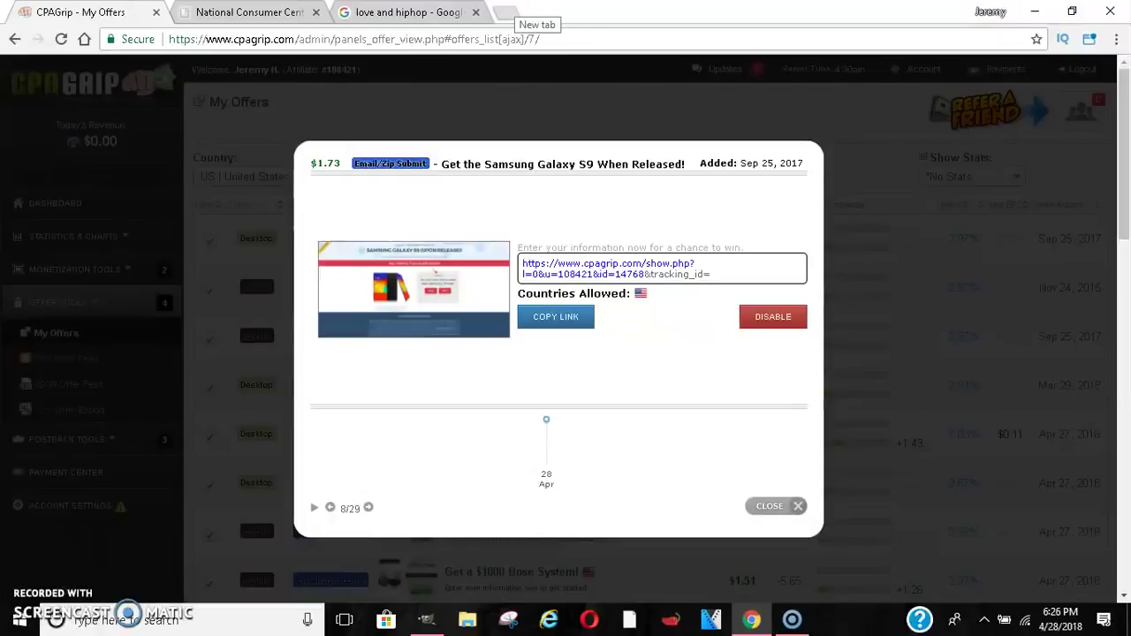
{"action": "left_click", "coordinate": [576, 60]}
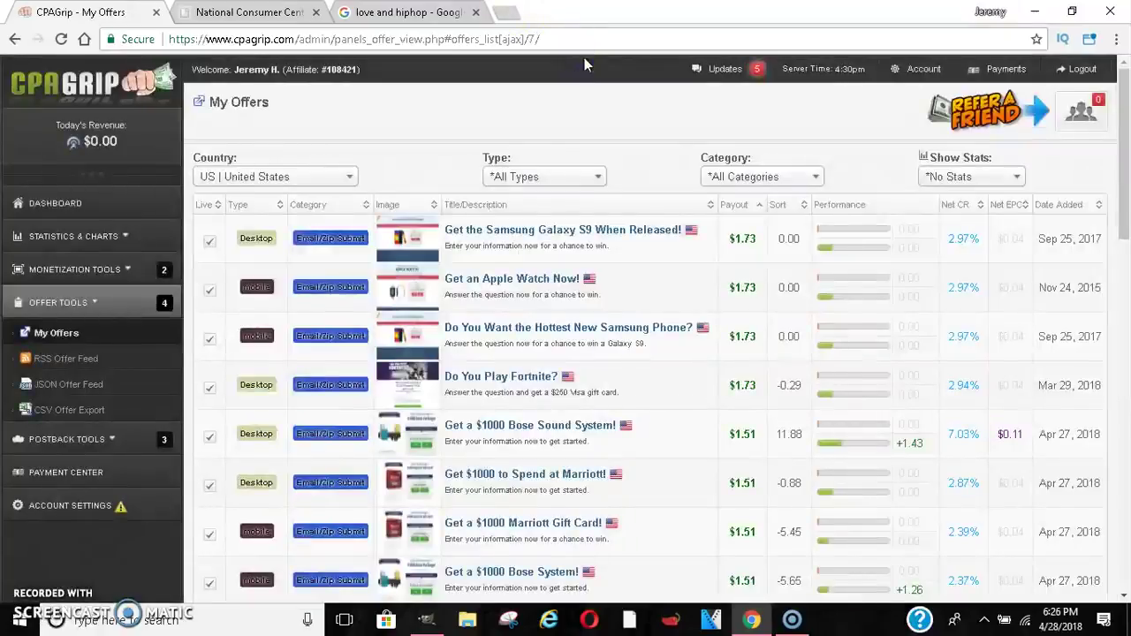
{"action": "left_click_drag", "start_coordinate": [1124, 155], "coordinate": [1118, 220]}
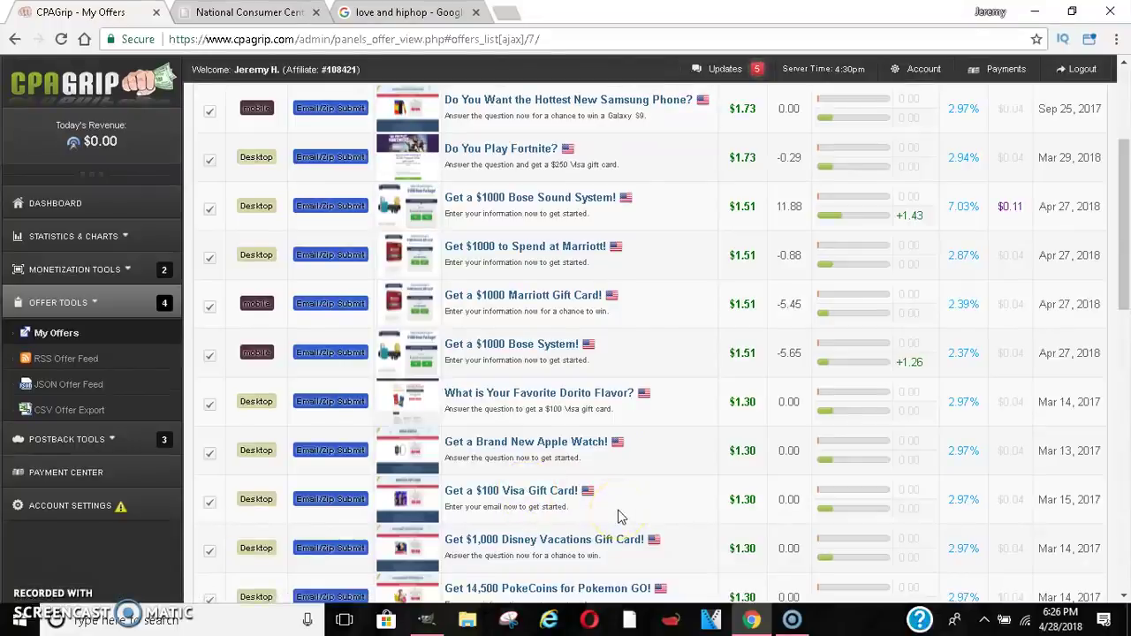
{"action": "left_click", "coordinate": [515, 12]}
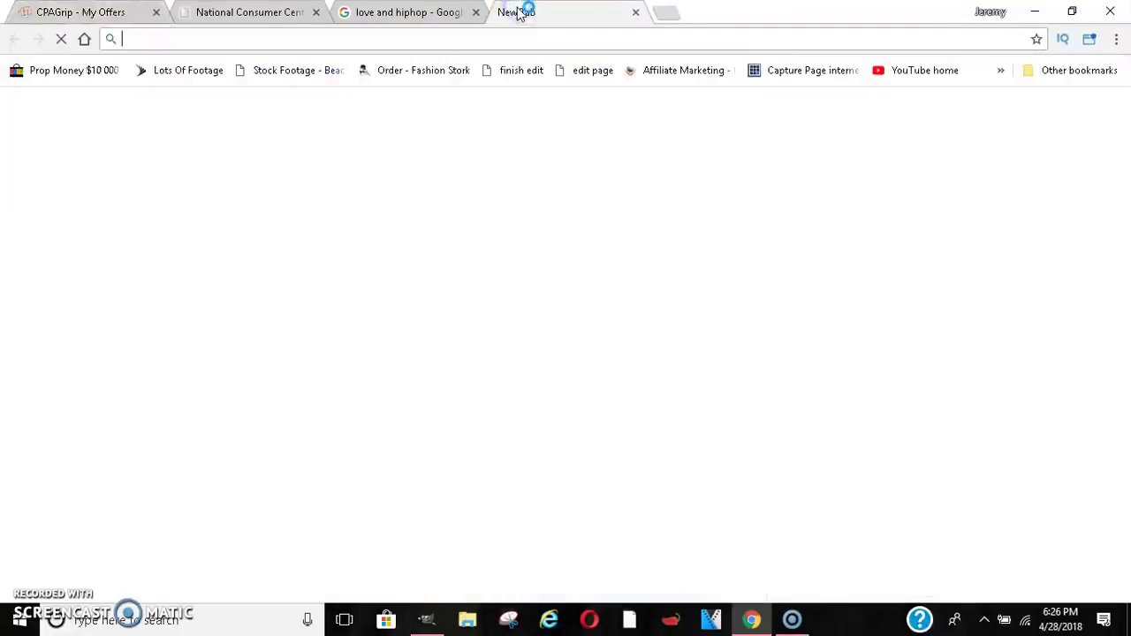
- Load facebook.com, search 'facebook famous worldwide', then go to the National Consumer Center tab
{"action": "type", "text": "facebook.com"}
{"action": "key", "text": "Return"}
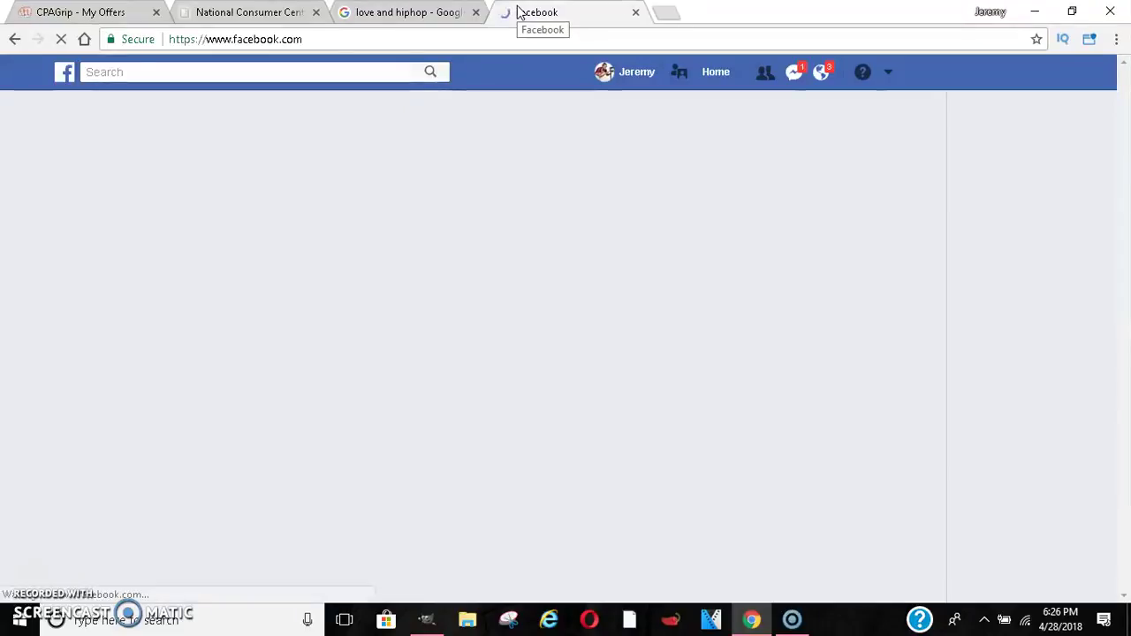
{"action": "left_click", "coordinate": [520, 15]}
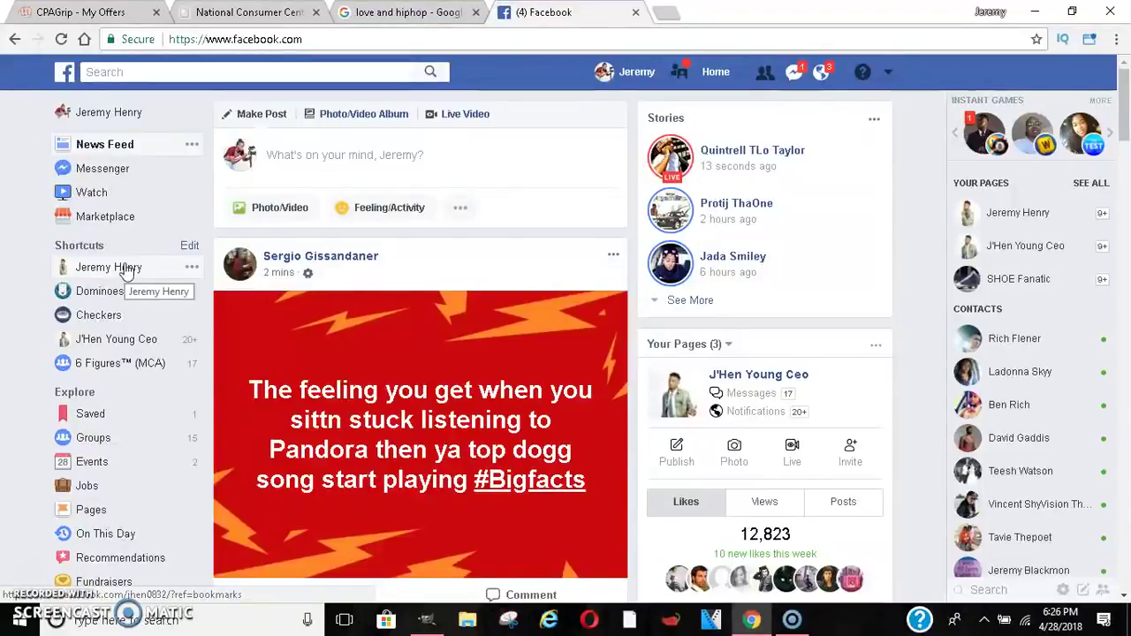
{"action": "left_click", "coordinate": [196, 78]}
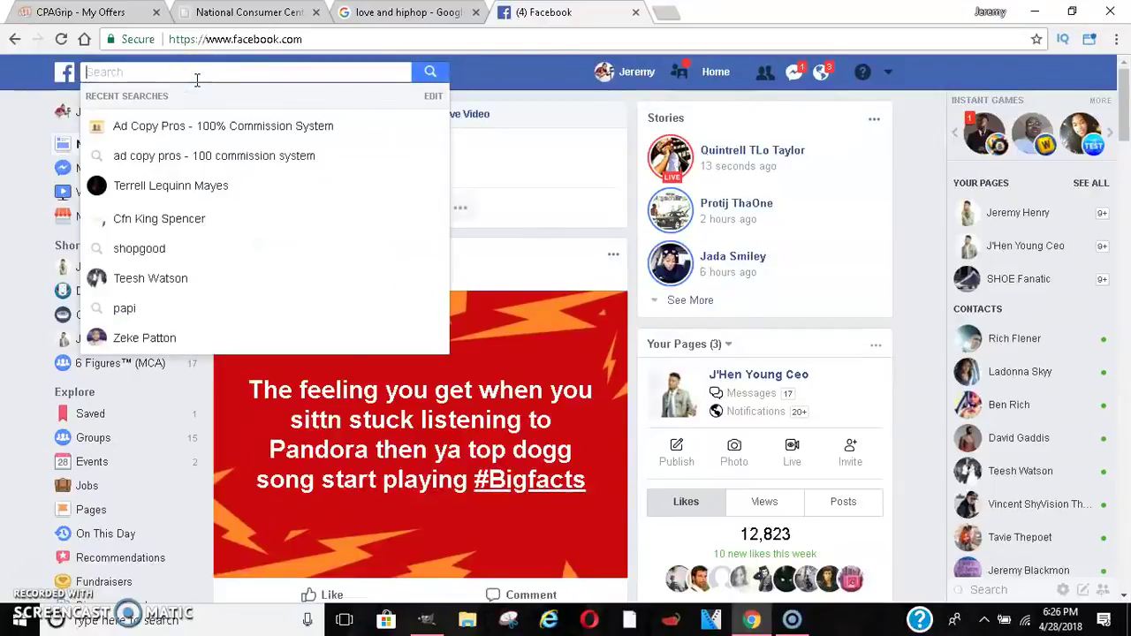
{"action": "type", "text": "face"}
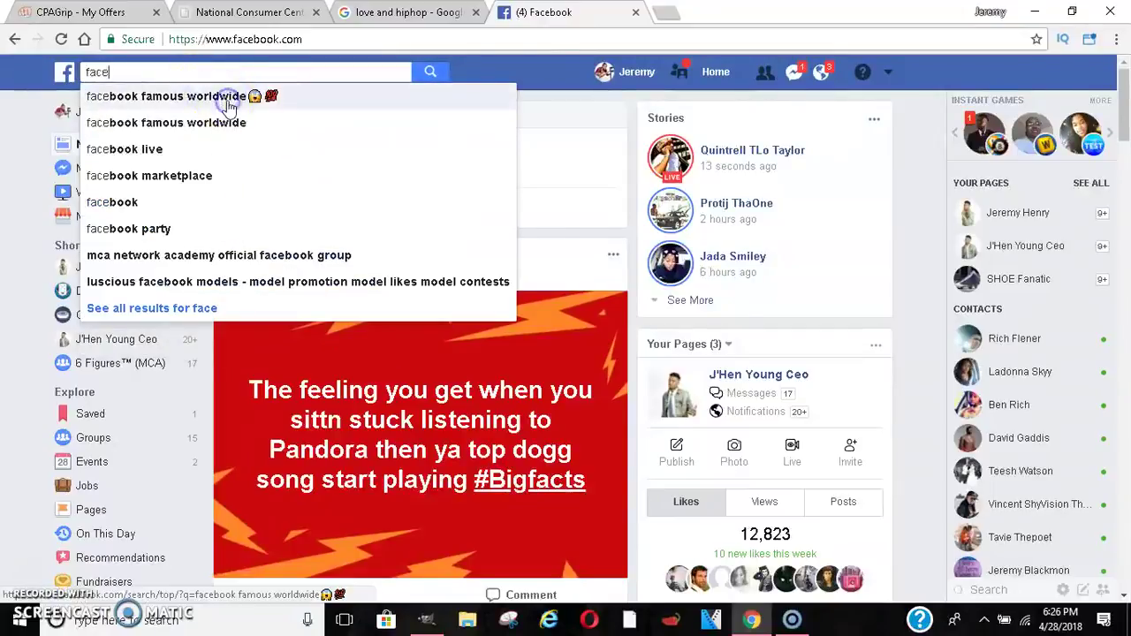
{"action": "left_click", "coordinate": [227, 95]}
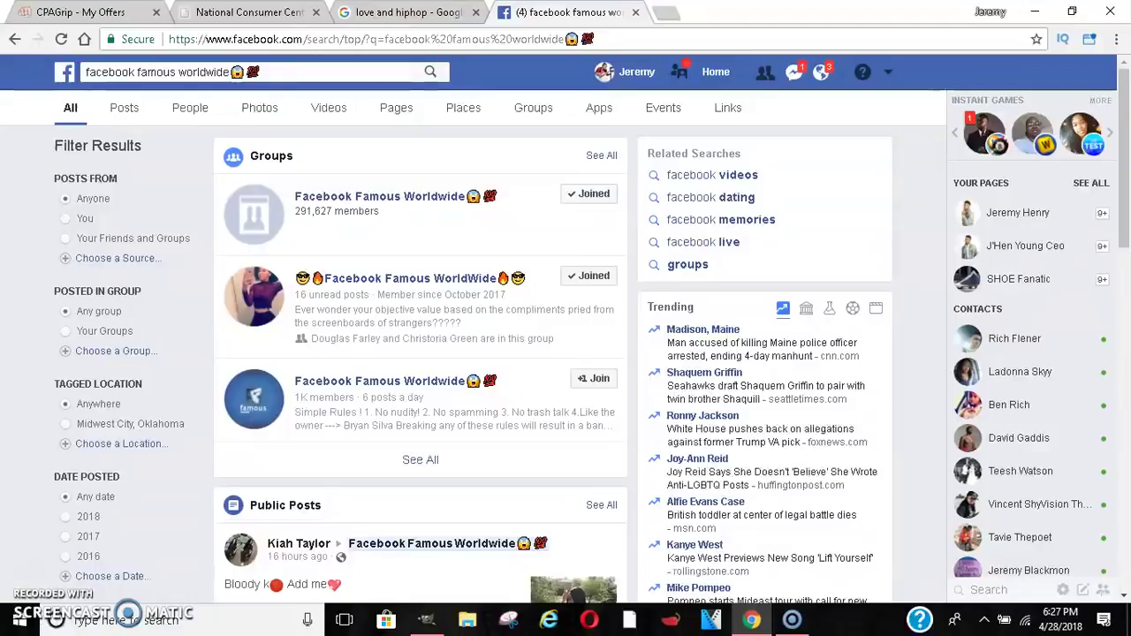
{"action": "left_click", "coordinate": [252, 12]}
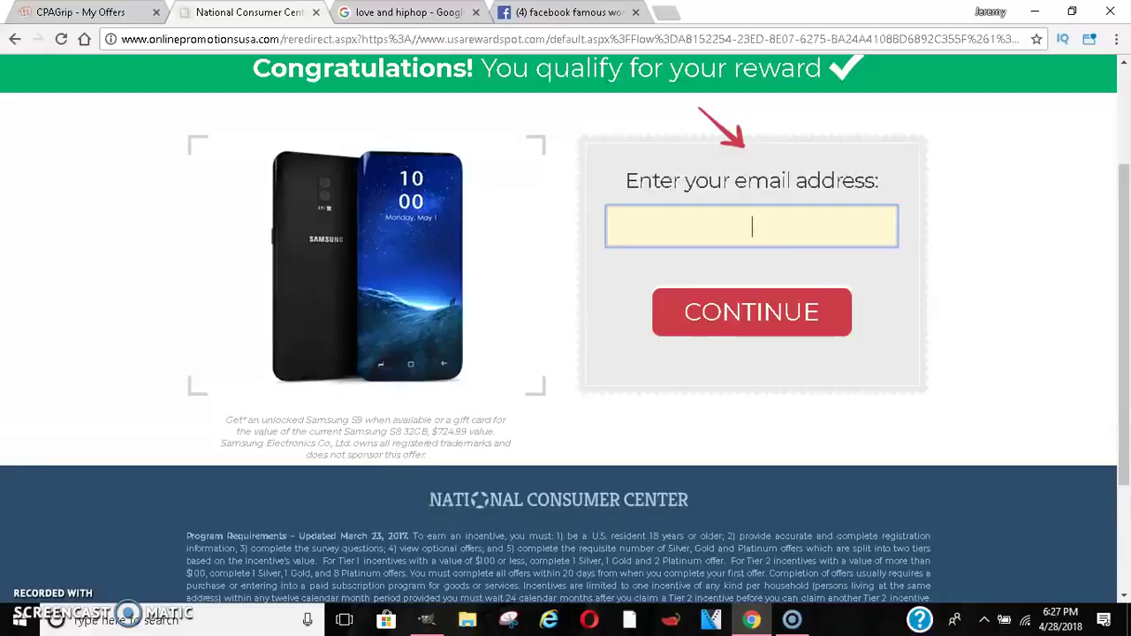
- Preview and copy the tracking link of the $1.51 'Get a $1000 Bose Sound System!' offer
{"action": "left_click", "coordinate": [79, 13]}
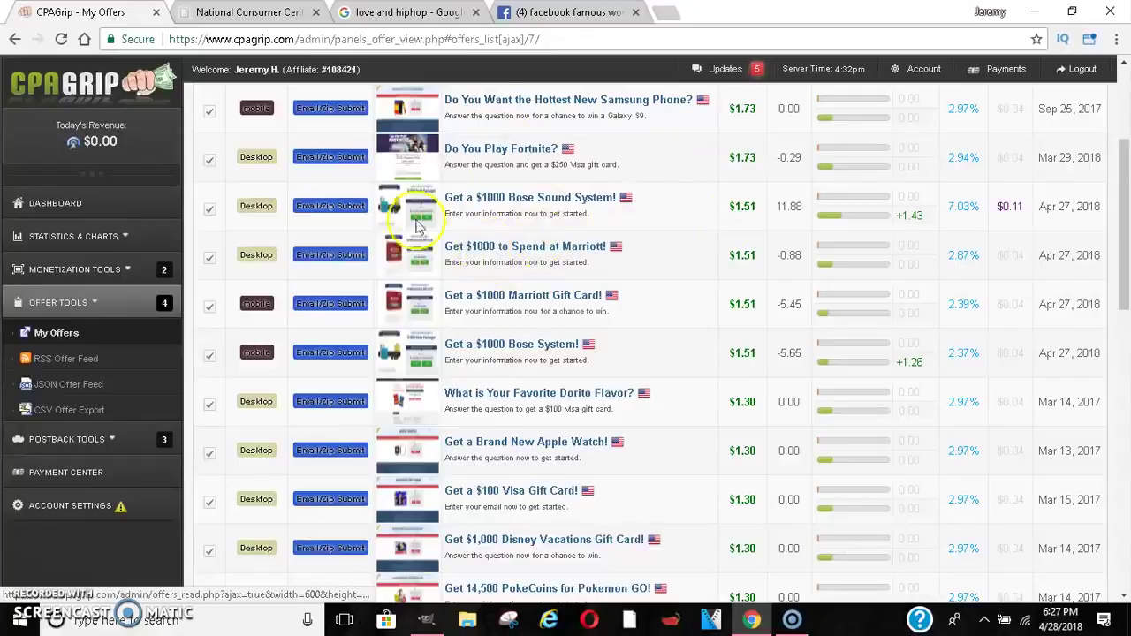
{"action": "left_click", "coordinate": [483, 200]}
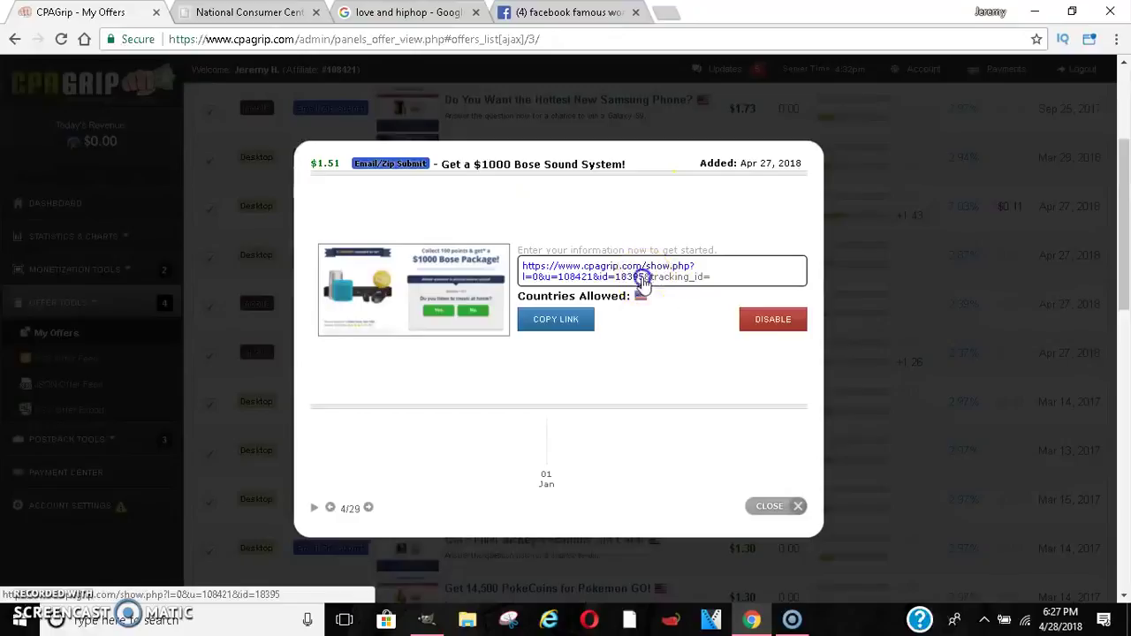
{"action": "left_click", "coordinate": [537, 264]}
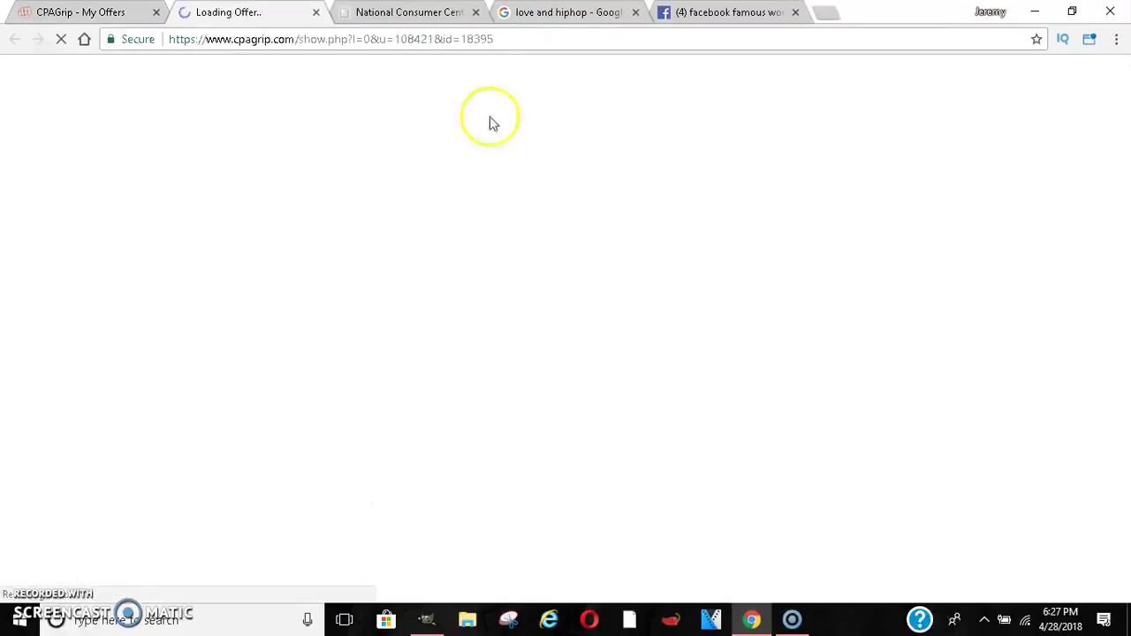
{"action": "left_click", "coordinate": [315, 12]}
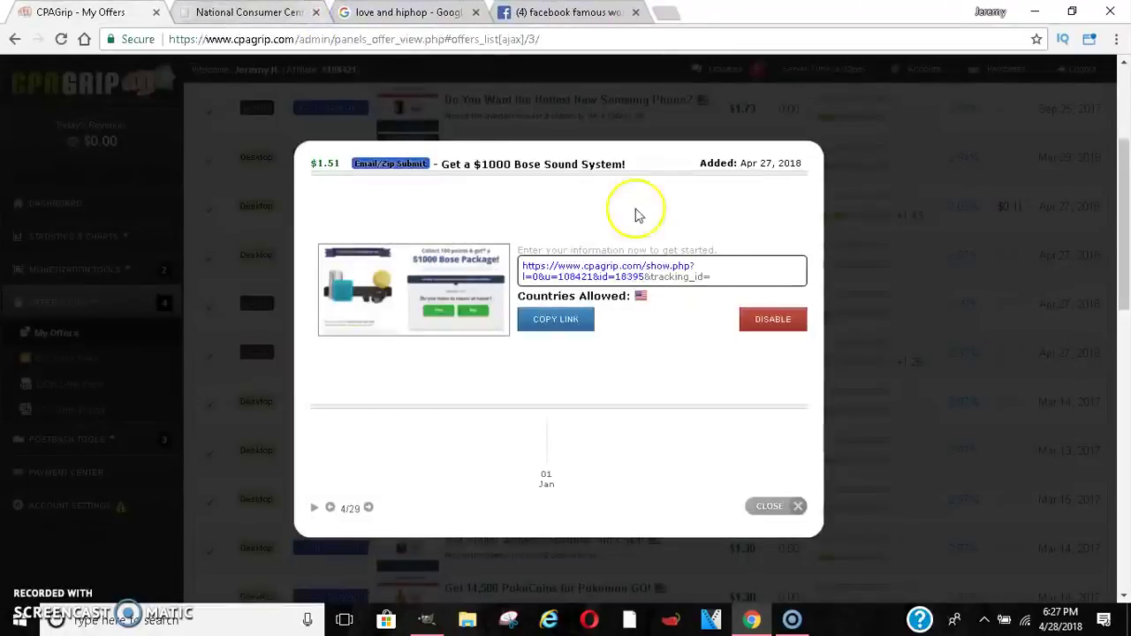
{"action": "left_click", "coordinate": [565, 325]}
{"action": "left_click", "coordinate": [667, 12]}
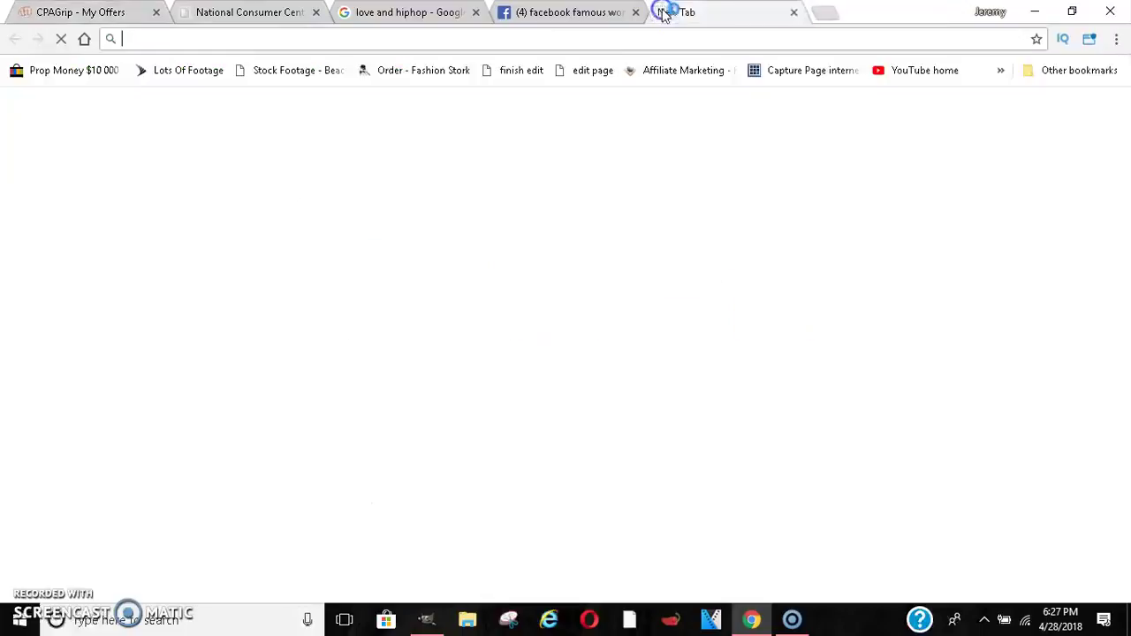
- In the Bitly dashboard, create a new bitlink from the pasted Bose offer URL
{"action": "type", "text": "bit"}
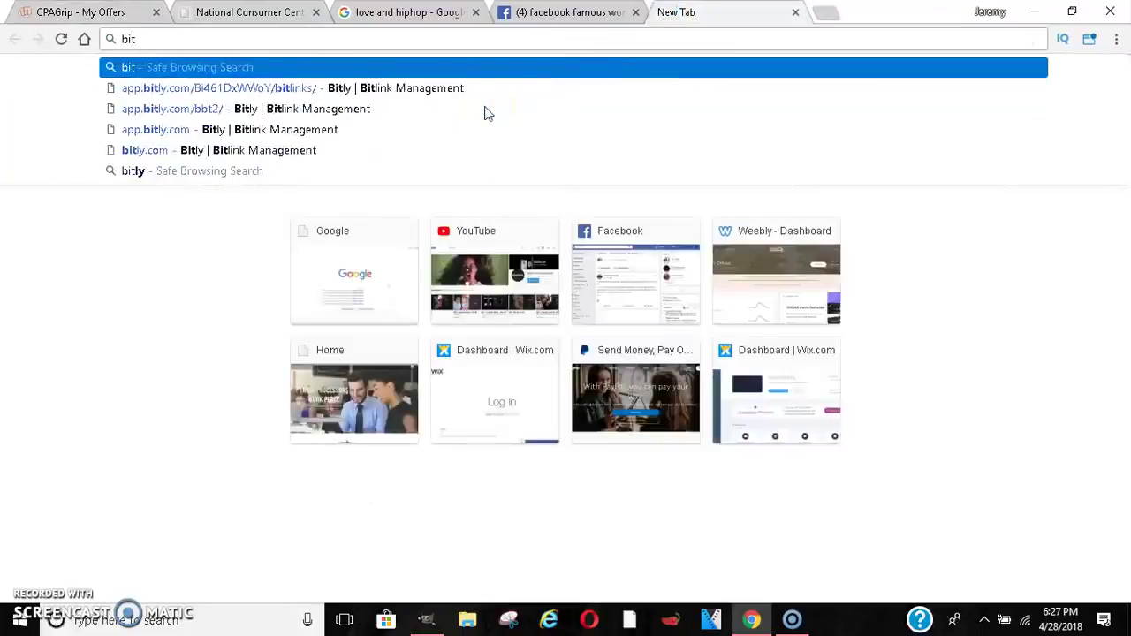
{"action": "left_click", "coordinate": [400, 91]}
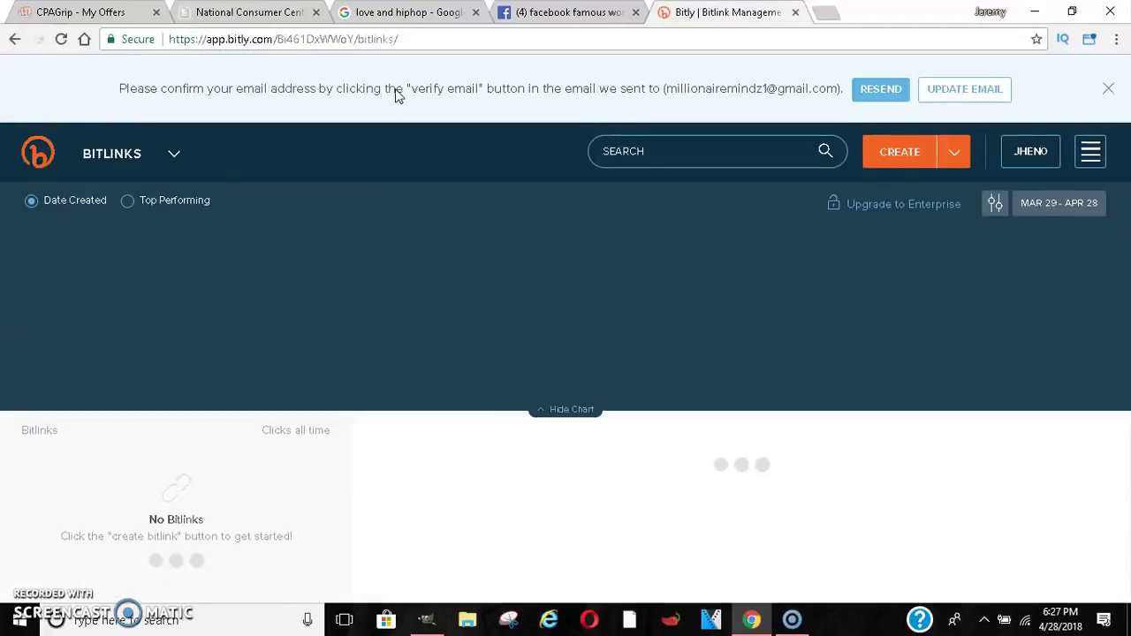
{"action": "left_click", "coordinate": [901, 154]}
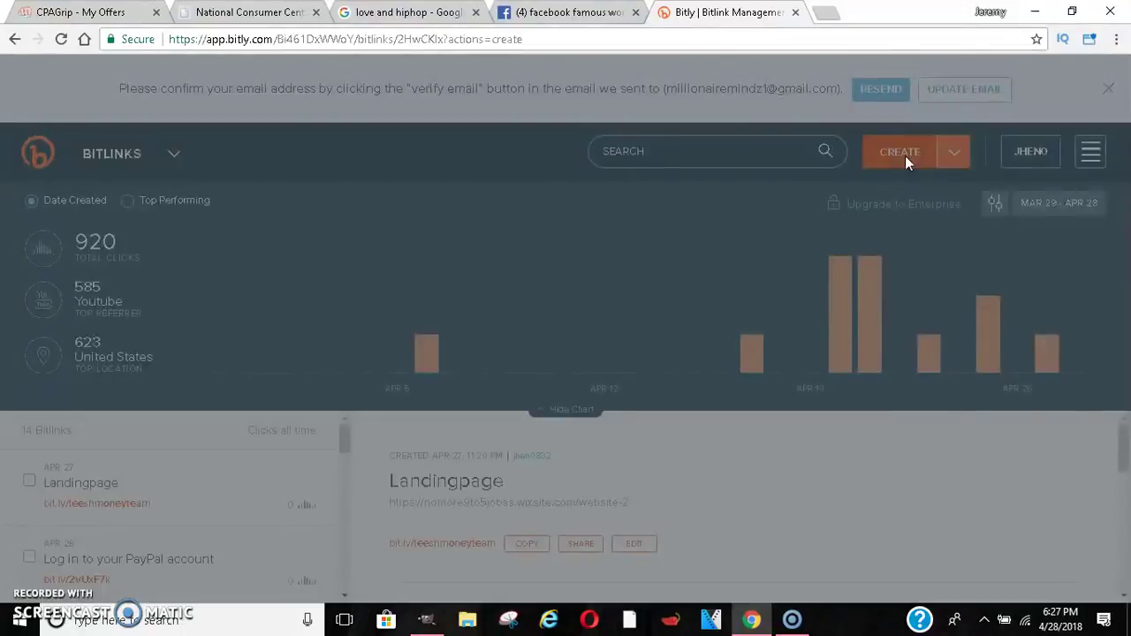
{"action": "left_click", "coordinate": [972, 201]}
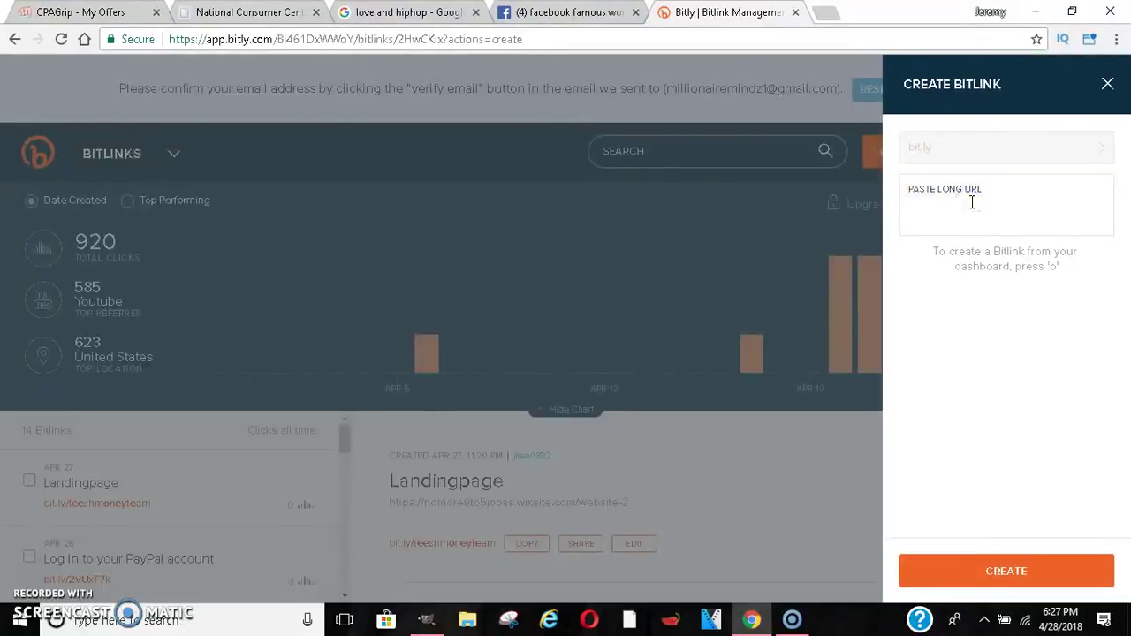
{"action": "left_click", "coordinate": [972, 202]}
{"action": "key", "text": "ctrl+v"}
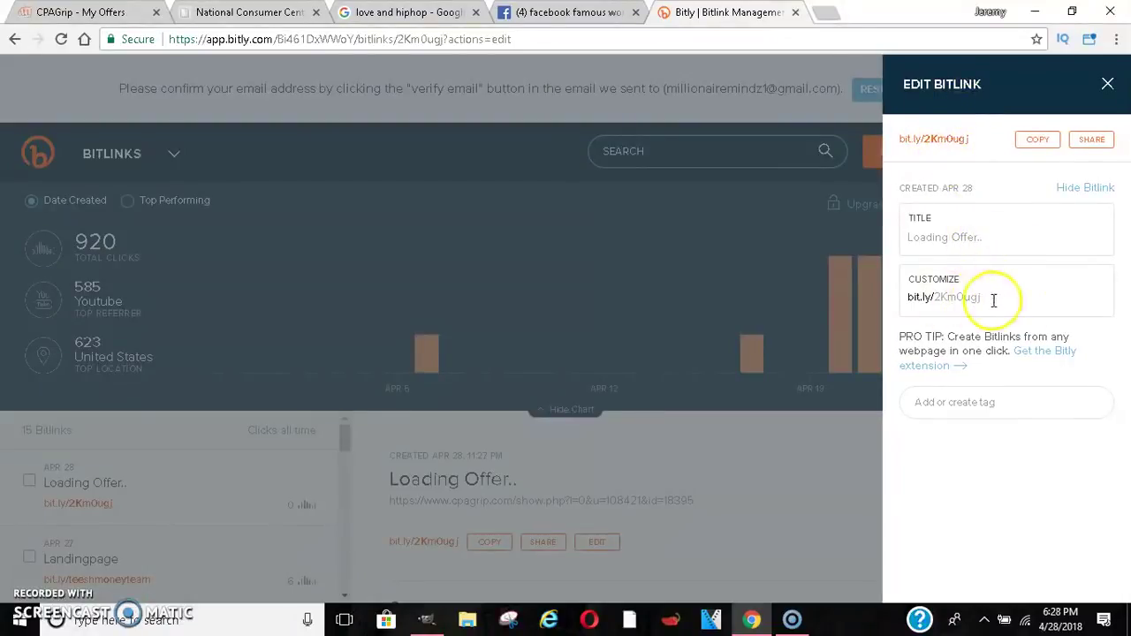
- Edit the back-half, save and copy bit.ly/2Km0ugj, then return to the Facebook results
{"action": "left_click", "coordinate": [935, 307]}
{"action": "key", "text": "BackSpace"}
{"action": "key", "text": "BackSpace"}
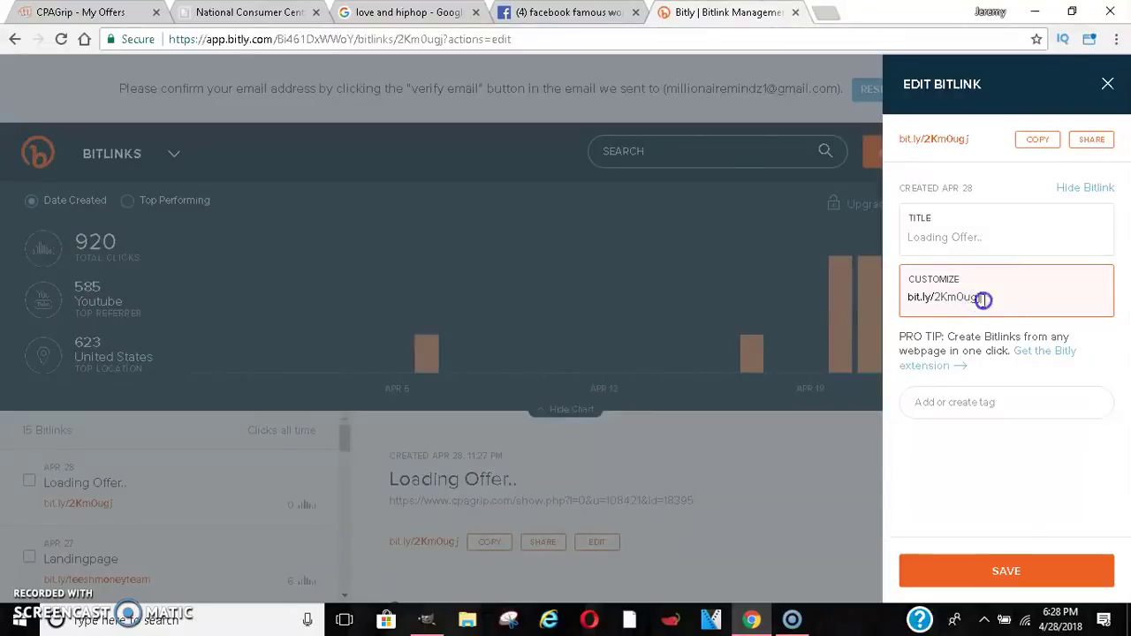
{"action": "key", "text": "BackSpace"}
{"action": "key", "text": "BackSpace"}
{"action": "key", "text": "BackSpace"}
{"action": "key", "text": "BackSpace"}
{"action": "left_click", "coordinate": [1113, 342]}
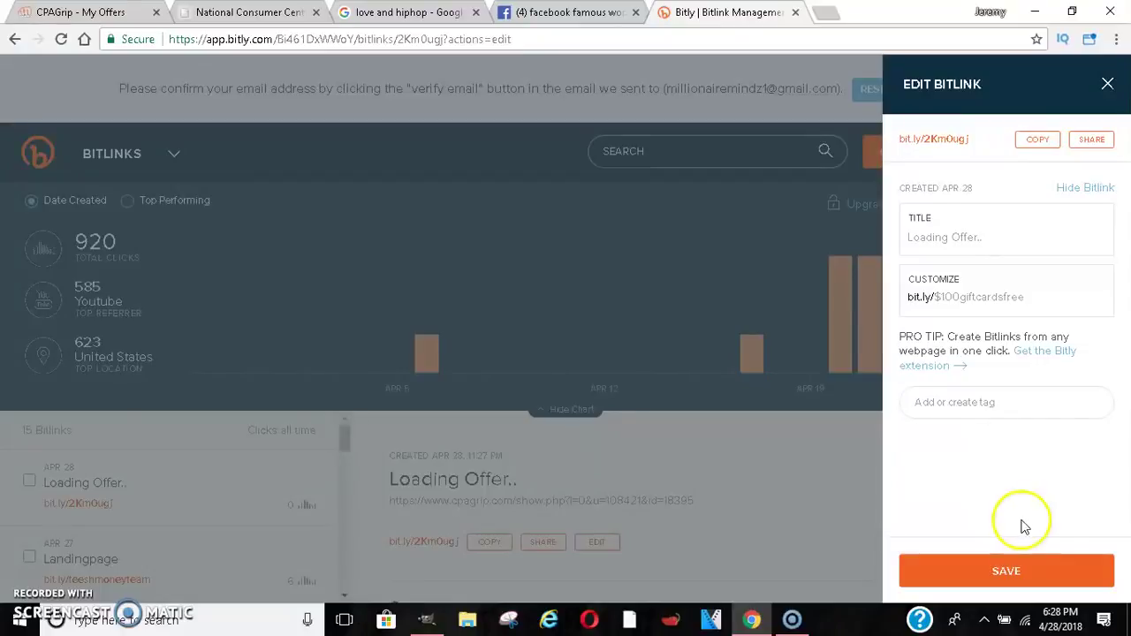
{"action": "left_click", "coordinate": [1008, 568]}
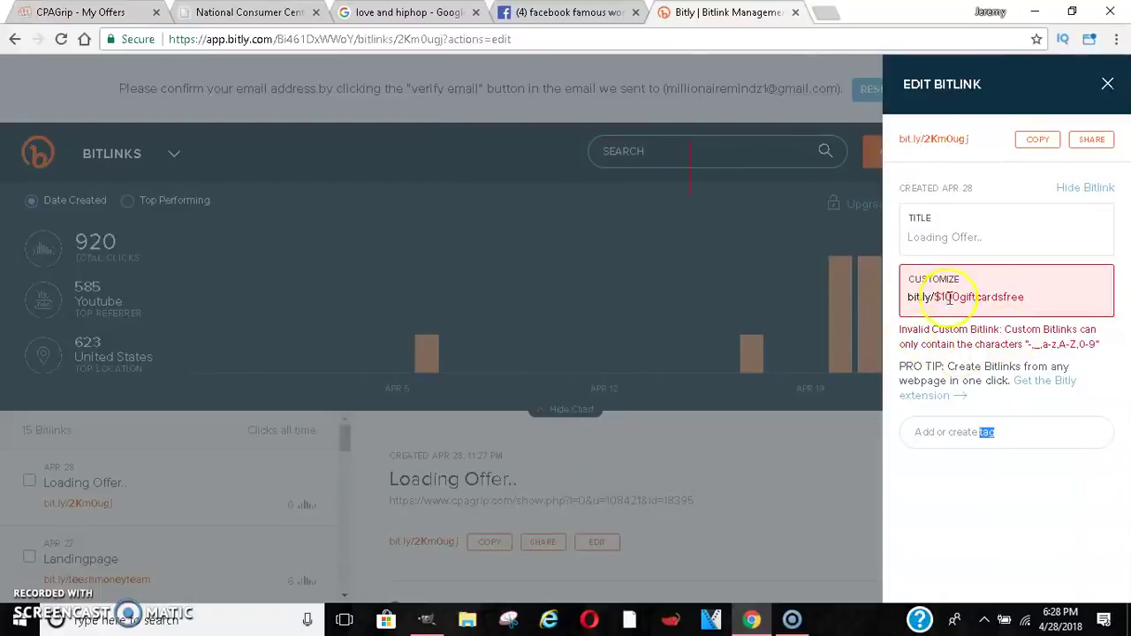
{"action": "triple_click", "coordinate": [979, 298]}
{"action": "left_click", "coordinate": [1037, 141]}
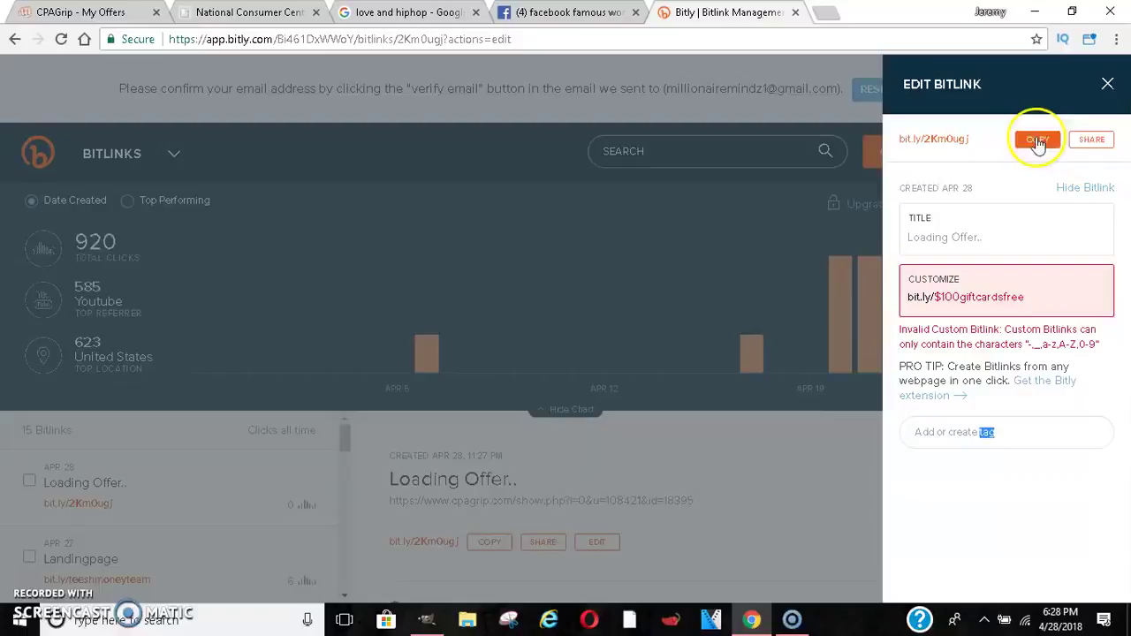
{"action": "key", "text": "ctrl+shift+Tab"}
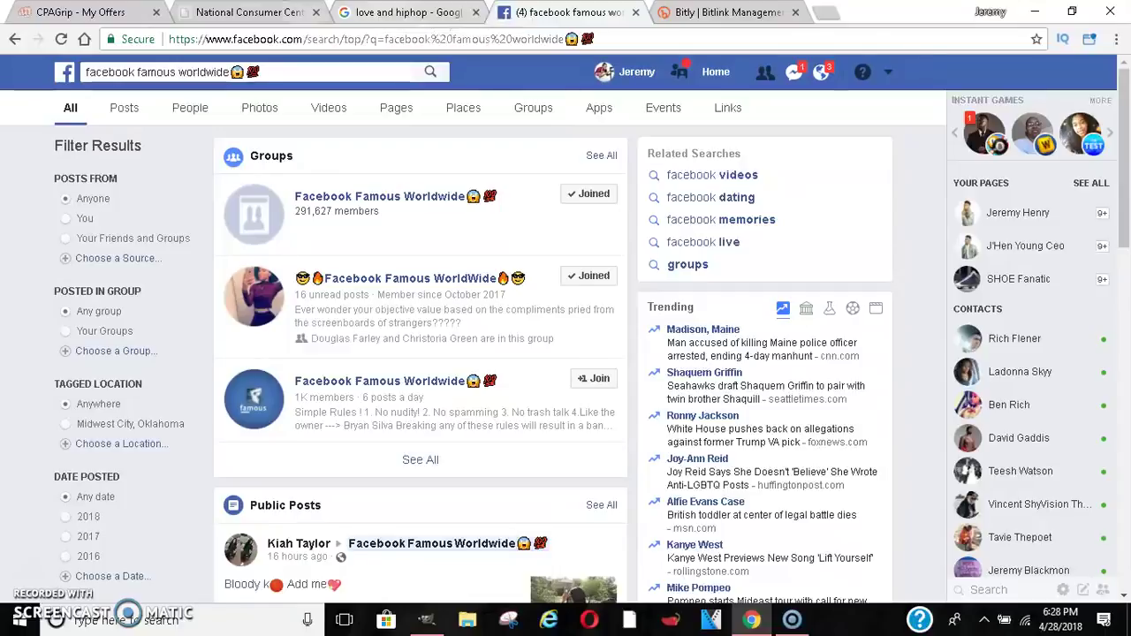
- Return to the CPAGrip offers tab and close the Bose Sound System offer details
{"action": "left_click", "coordinate": [256, 13]}
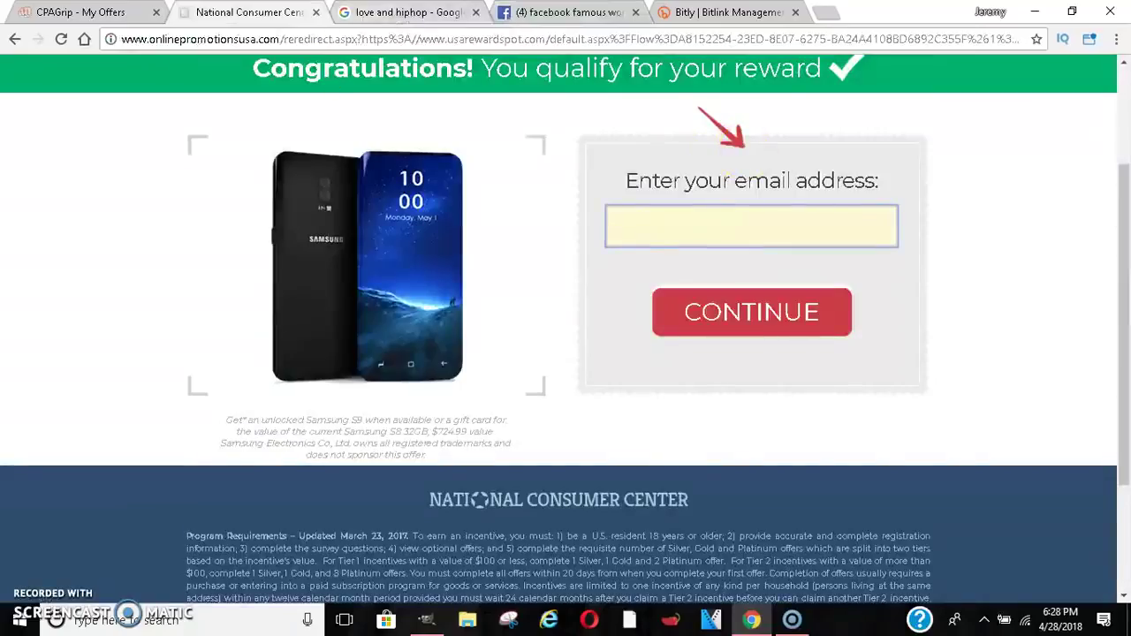
{"action": "type", "text": "c"}
{"action": "left_click", "coordinate": [79, 13]}
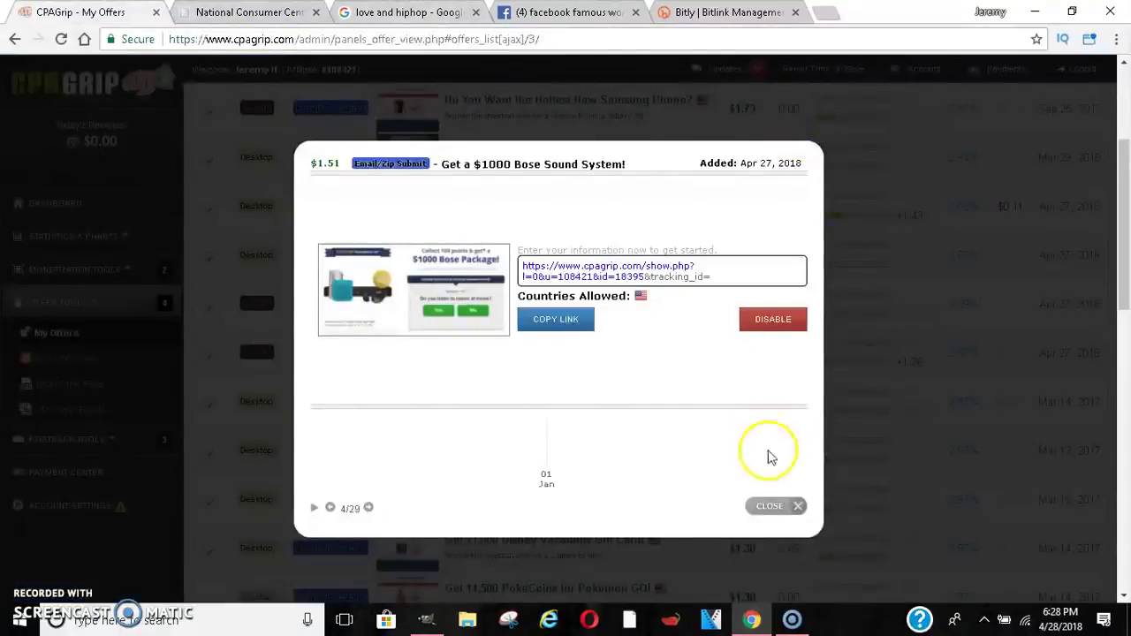
{"action": "left_click", "coordinate": [769, 505]}
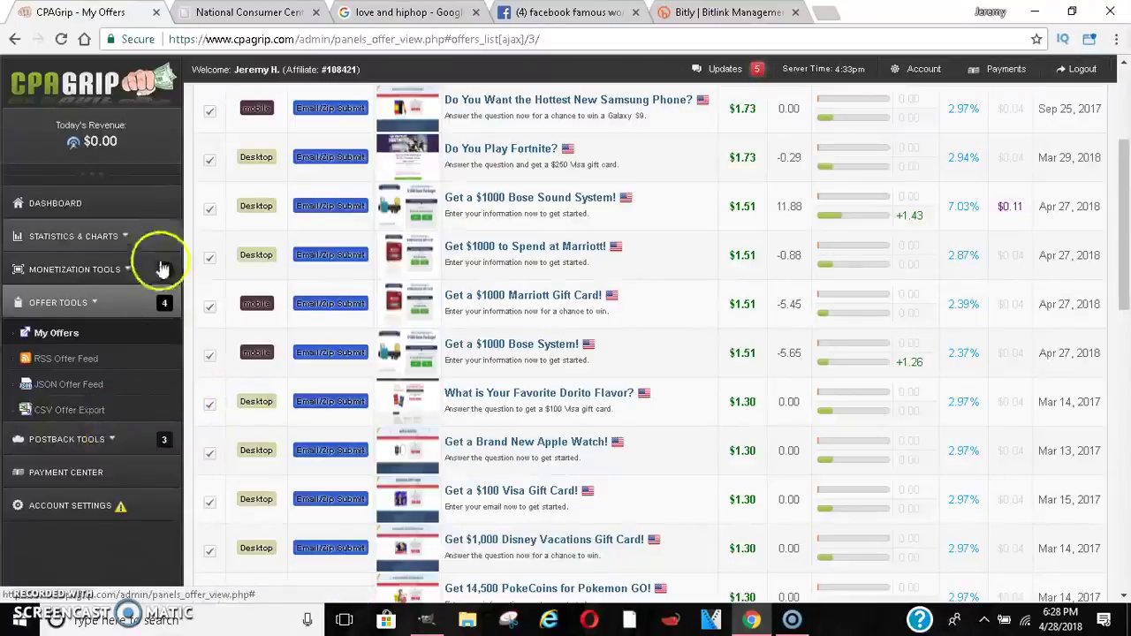
- Collapse Offer Tools, expand Postback Tools, then expand Monetization Tools in the sidebar
{"action": "left_click", "coordinate": [70, 302]}
{"action": "left_click", "coordinate": [118, 339]}
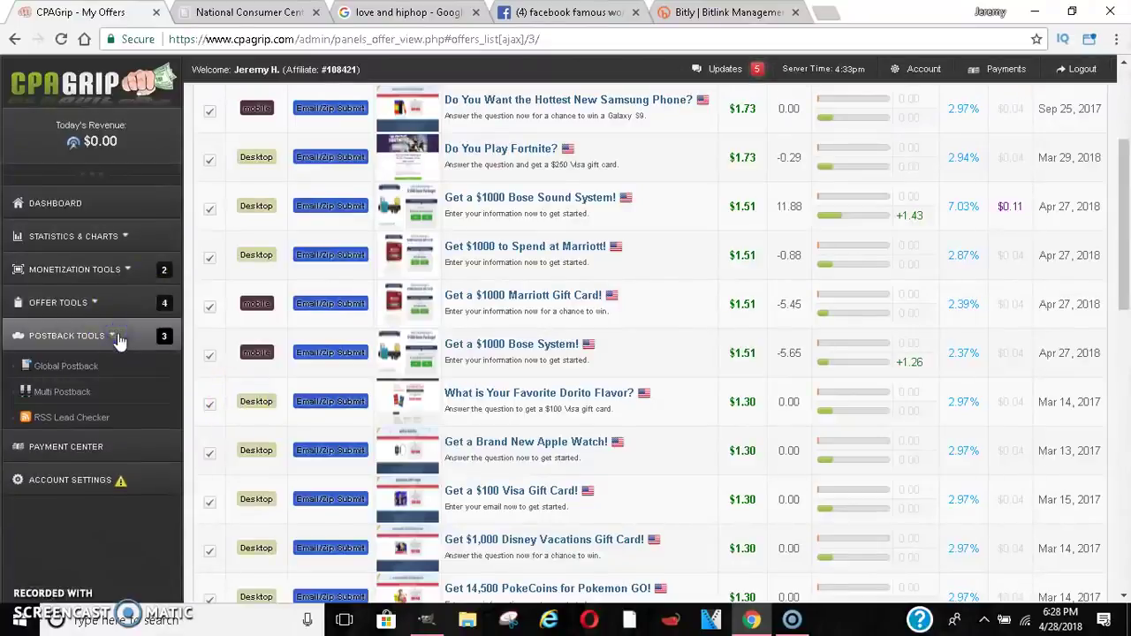
{"action": "left_click", "coordinate": [124, 271]}
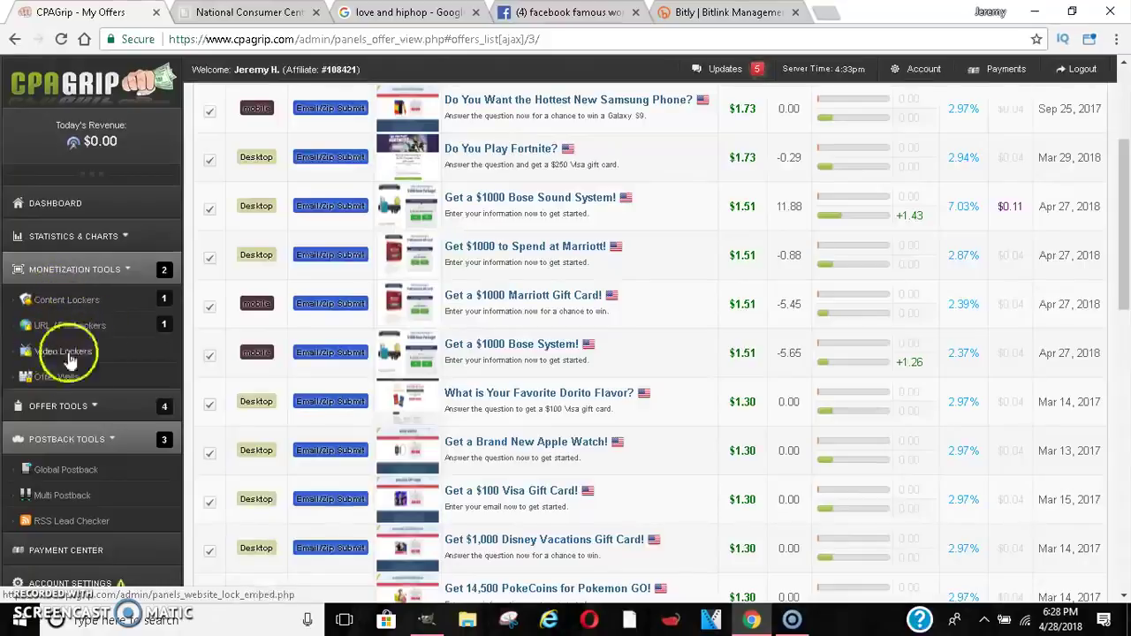
- Open Content Lockers, then scroll the 'love and hiphop' Google Images results
{"action": "left_click", "coordinate": [75, 303]}
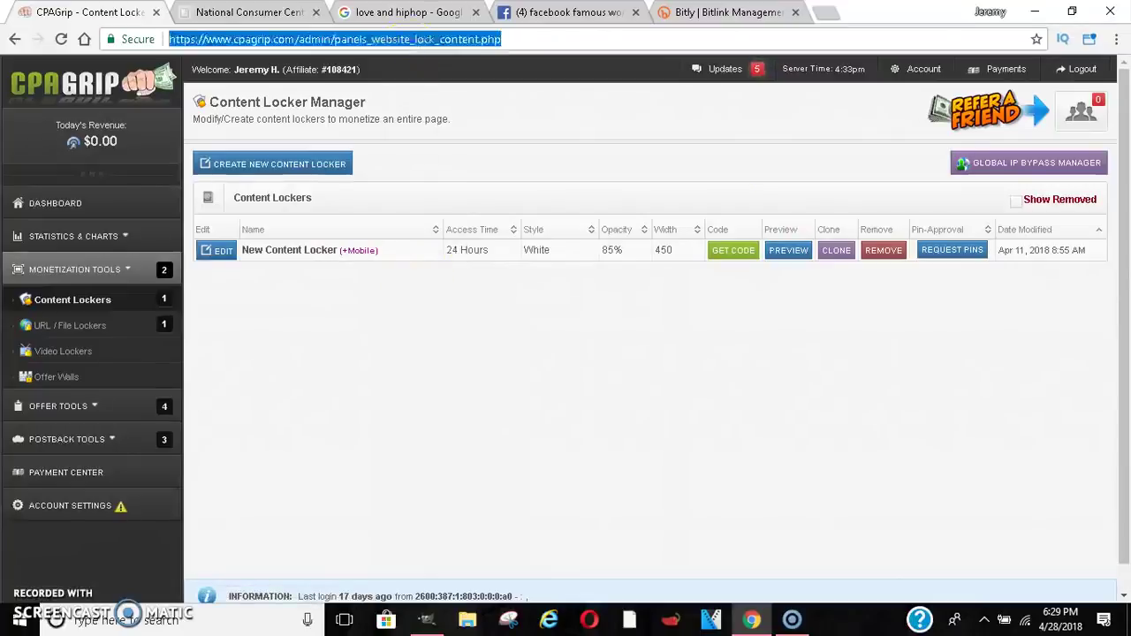
{"action": "left_click", "coordinate": [407, 12]}
{"action": "left_click_drag", "start_coordinate": [1125, 137], "coordinate": [1124, 170]}
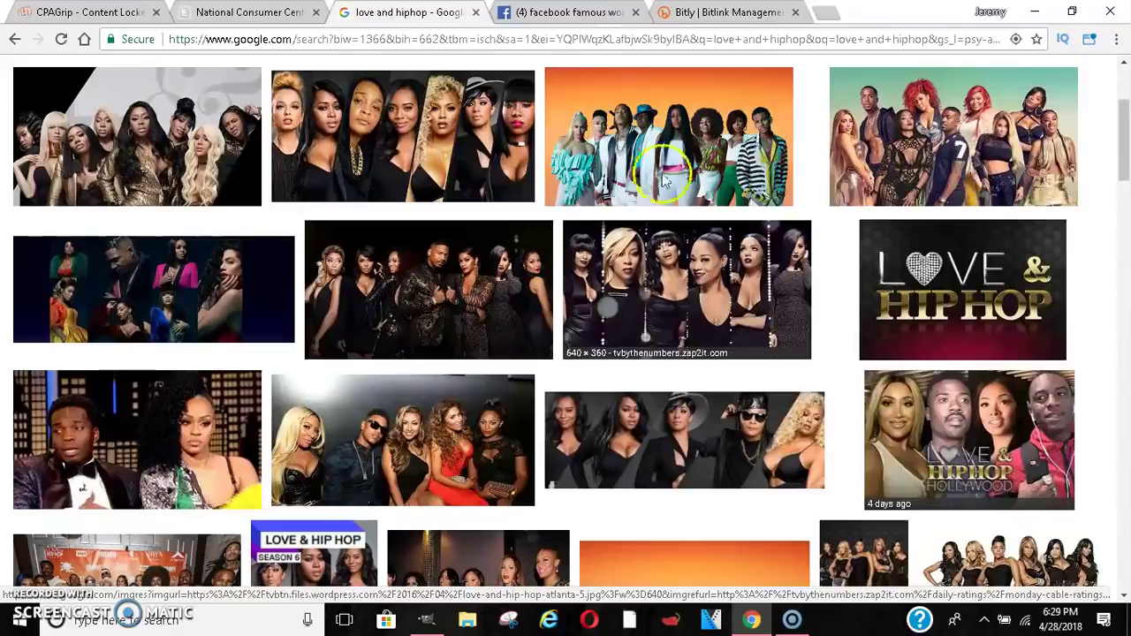
- Load youtube.com in a new tab and search for 'love and hip hop'
{"action": "left_click", "coordinate": [826, 11]}
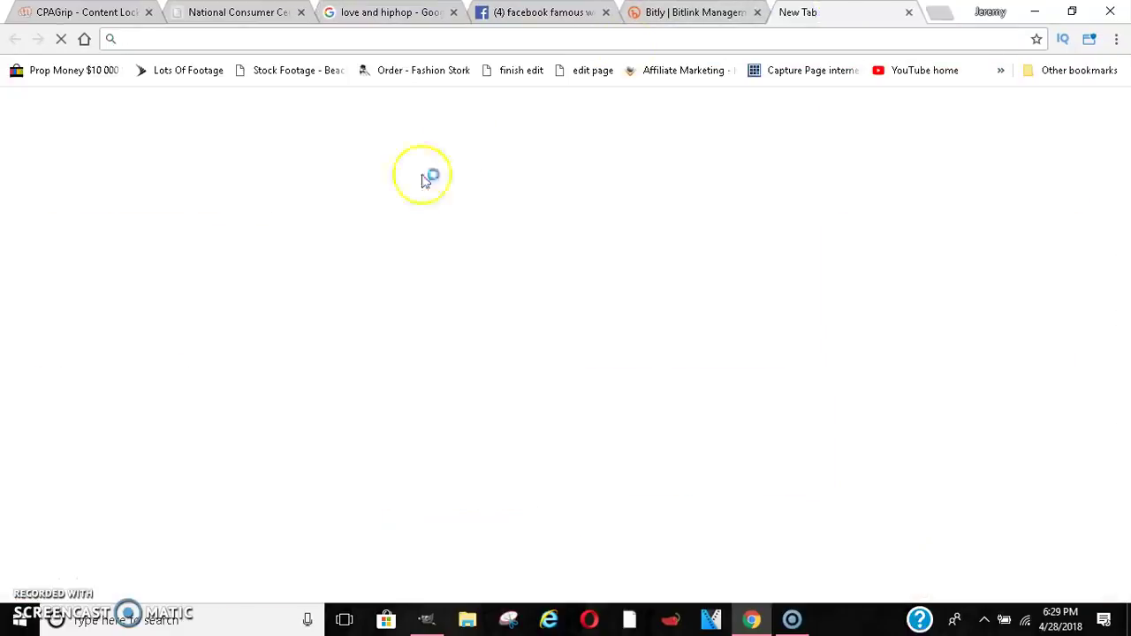
{"action": "type", "text": "you"}
{"action": "key", "text": "Return"}
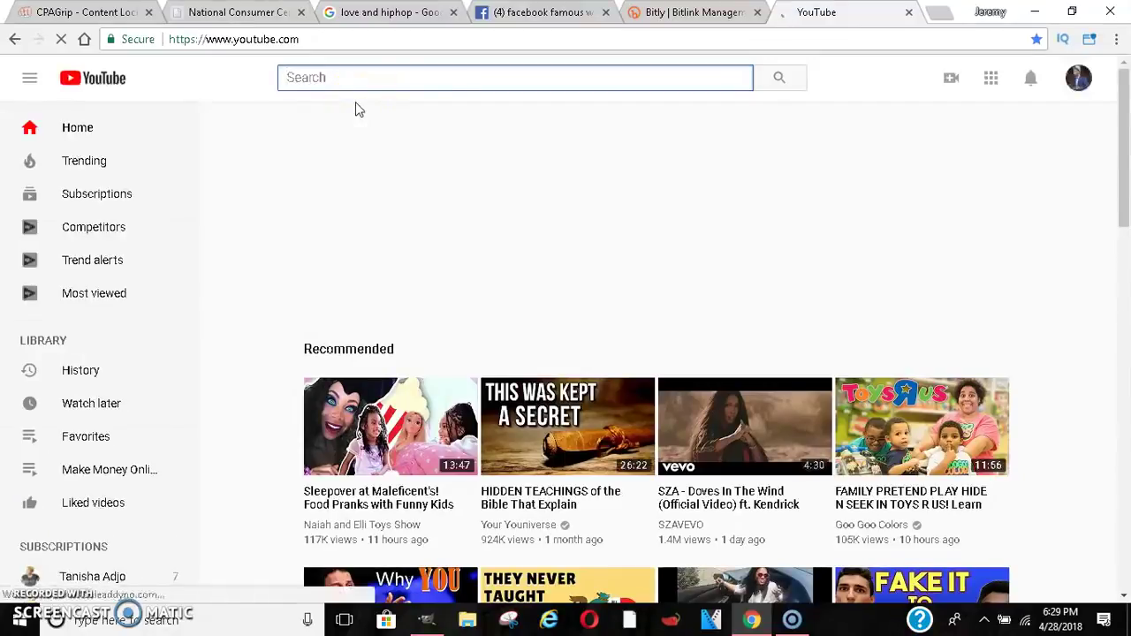
{"action": "left_click", "coordinate": [328, 79]}
{"action": "type", "text": "love and hip gop"}
{"action": "key", "text": "BackSpace"}
{"action": "key", "text": "BackSpace"}
{"action": "key", "text": "BackSpace"}
{"action": "type", "text": "hop"}
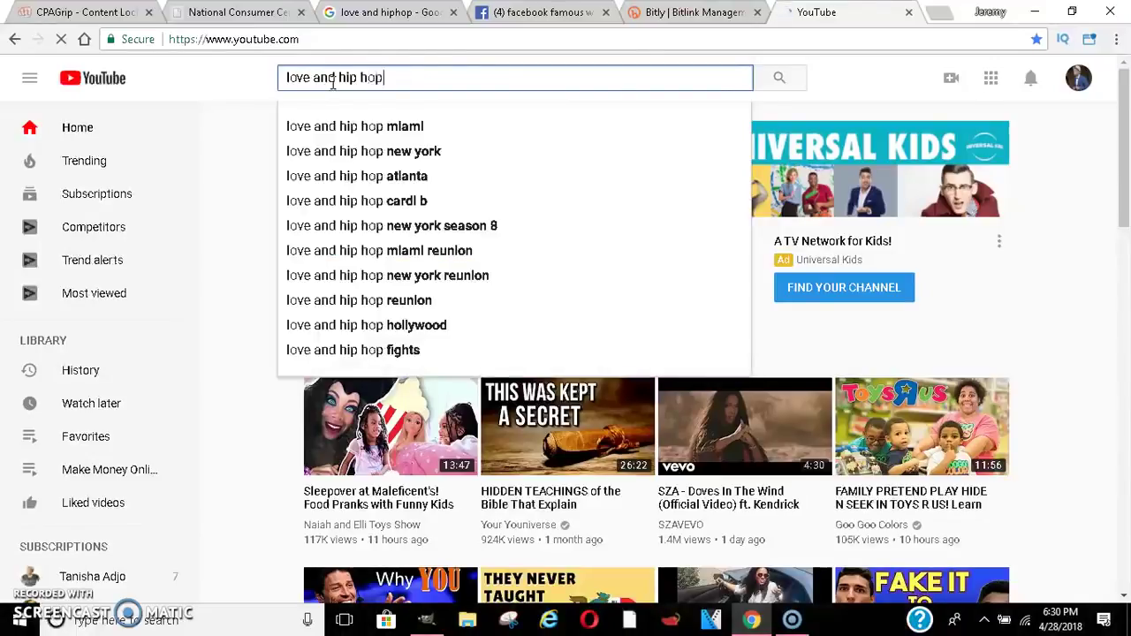
{"action": "key", "text": "Return"}
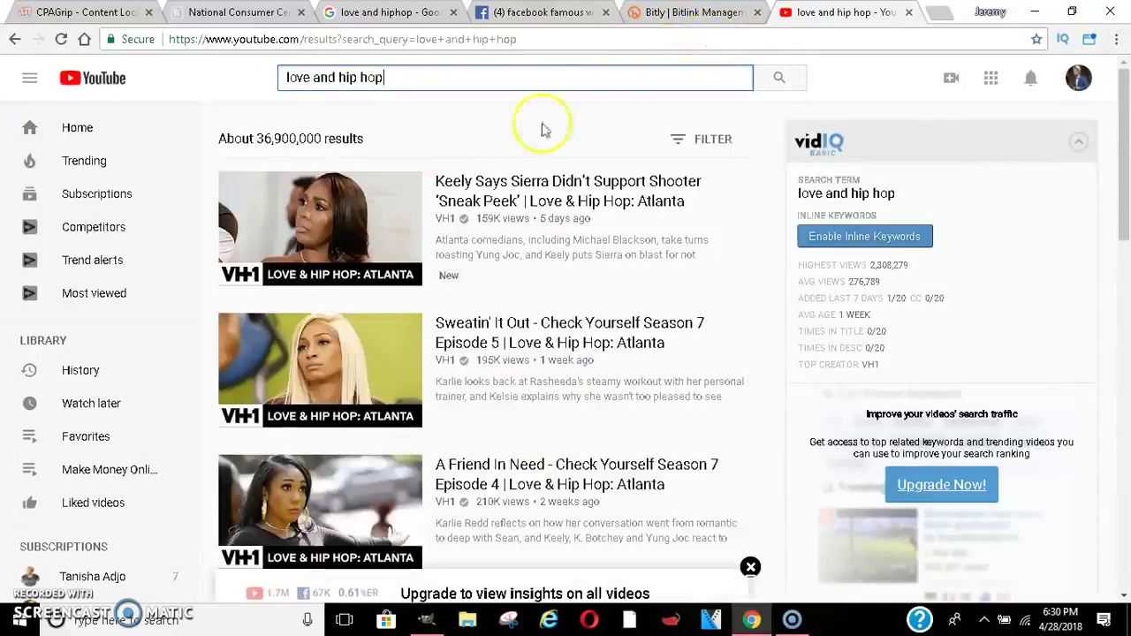
- Open VH1's 'Keely Says Sierra Didn't Support Shooter' clip, pause its ad, and return to CPAGrip
{"action": "left_click", "coordinate": [521, 196]}
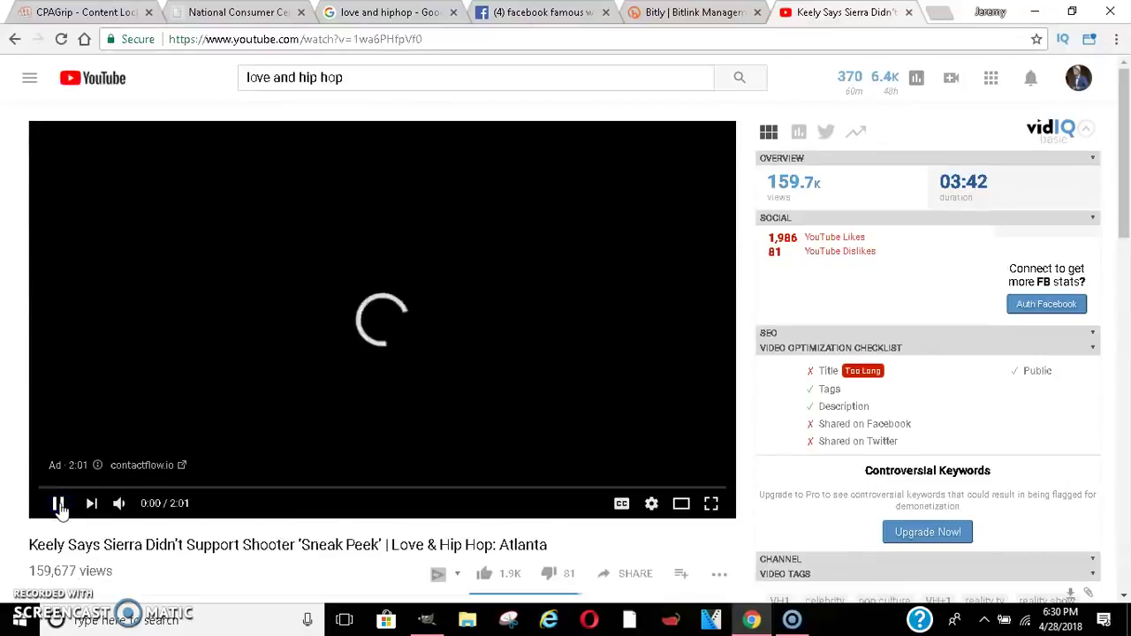
{"action": "scroll", "coordinate": [745, 144], "scroll_direction": "down", "scroll_amount": 3}
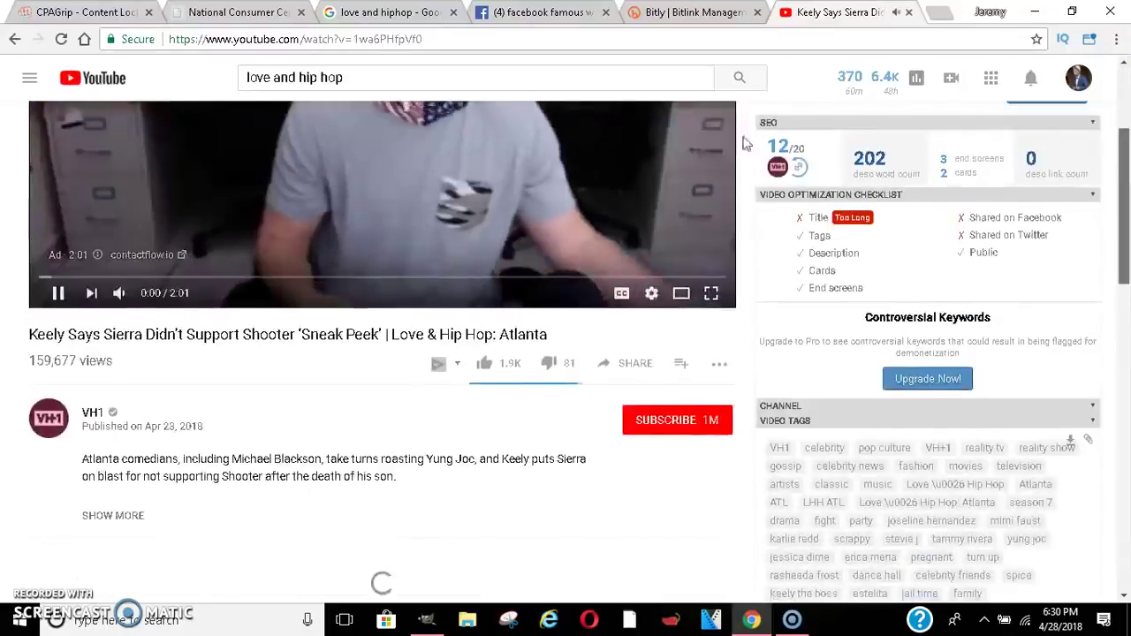
{"action": "scroll", "coordinate": [55, 271], "scroll_direction": "down", "scroll_amount": 1}
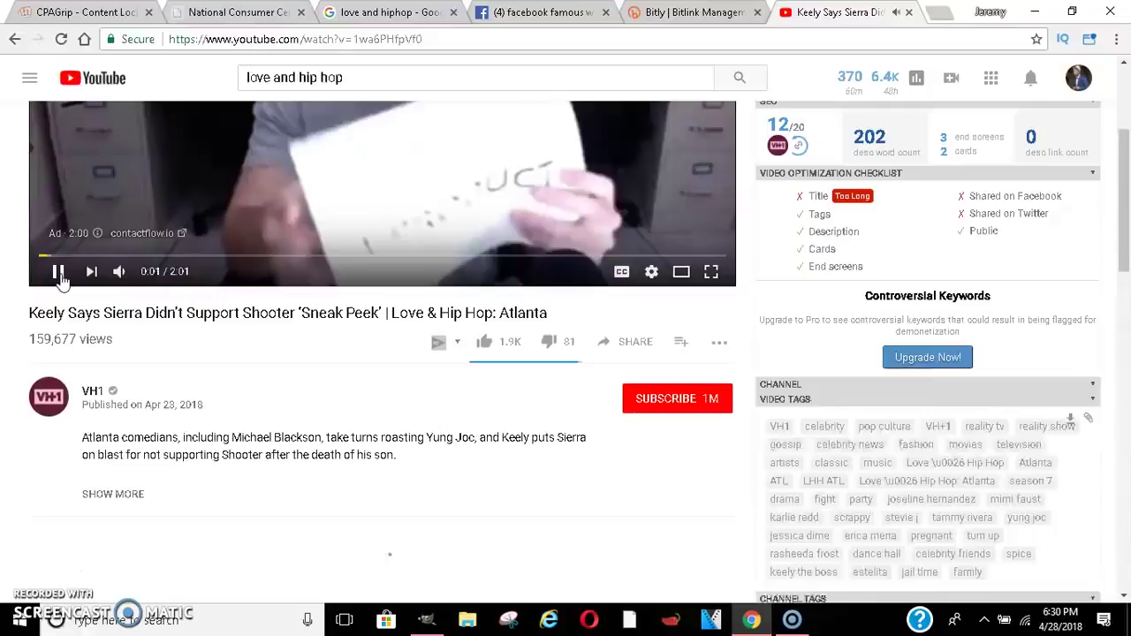
{"action": "left_click", "coordinate": [57, 274]}
{"action": "left_click", "coordinate": [254, 369]}
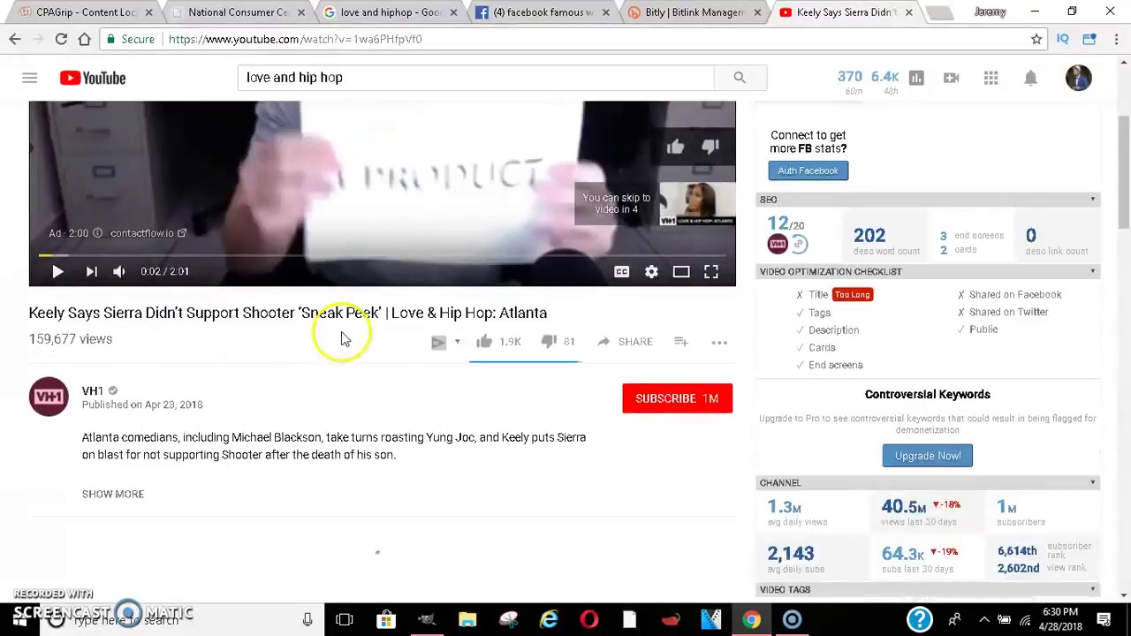
{"action": "left_click", "coordinate": [86, 12]}
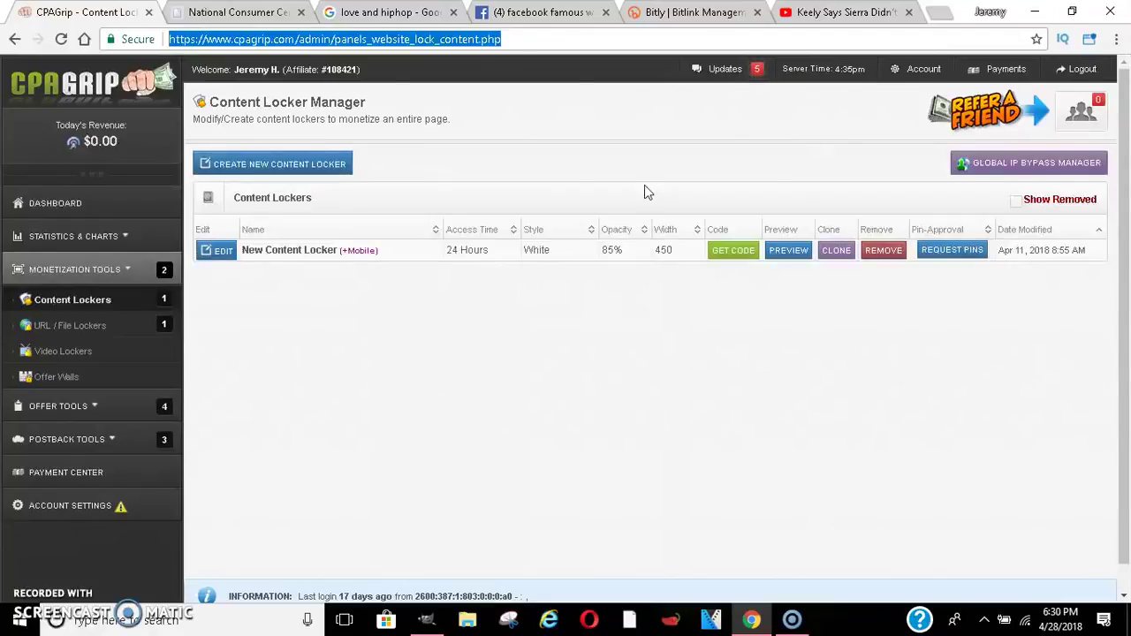
- Preview the New Content Locker to see its Human Verification gate with the PUBG and Bose offers
{"action": "left_click", "coordinate": [787, 250]}
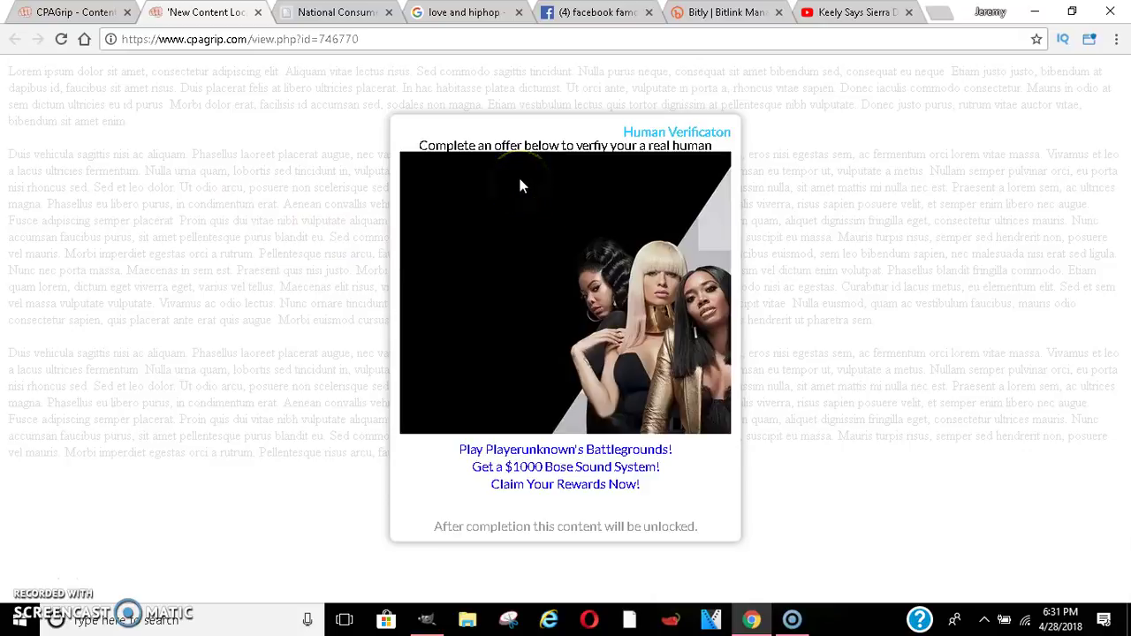
- Open the Playerunknown's Battlegrounds offer from the locker preview
{"action": "left_click", "coordinate": [533, 449]}
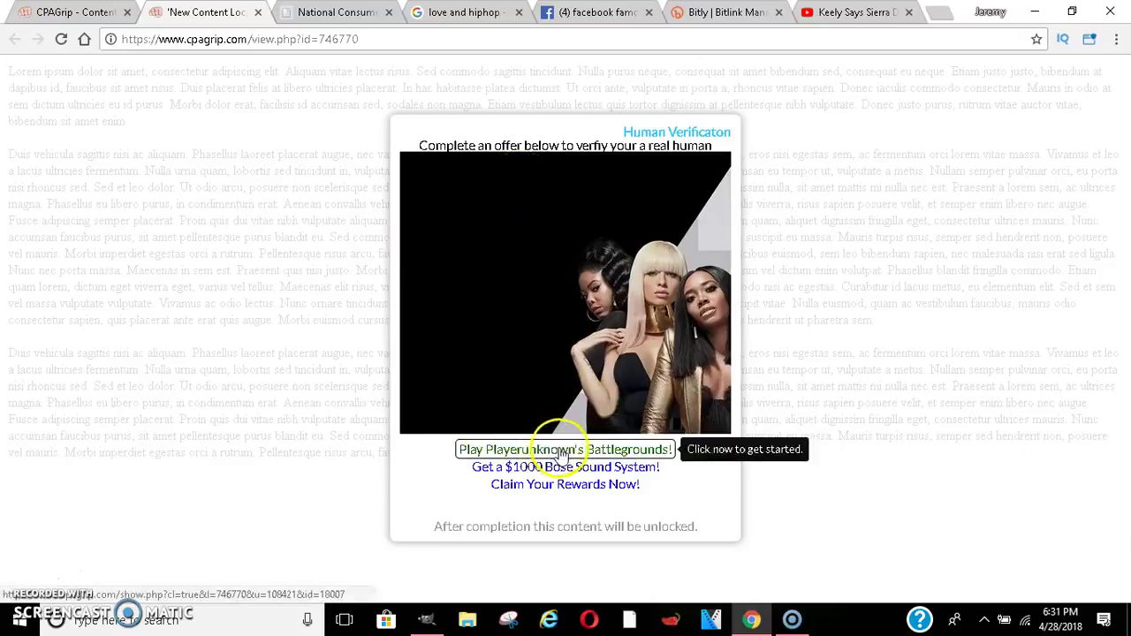
{"action": "triple_click", "coordinate": [159, 305]}
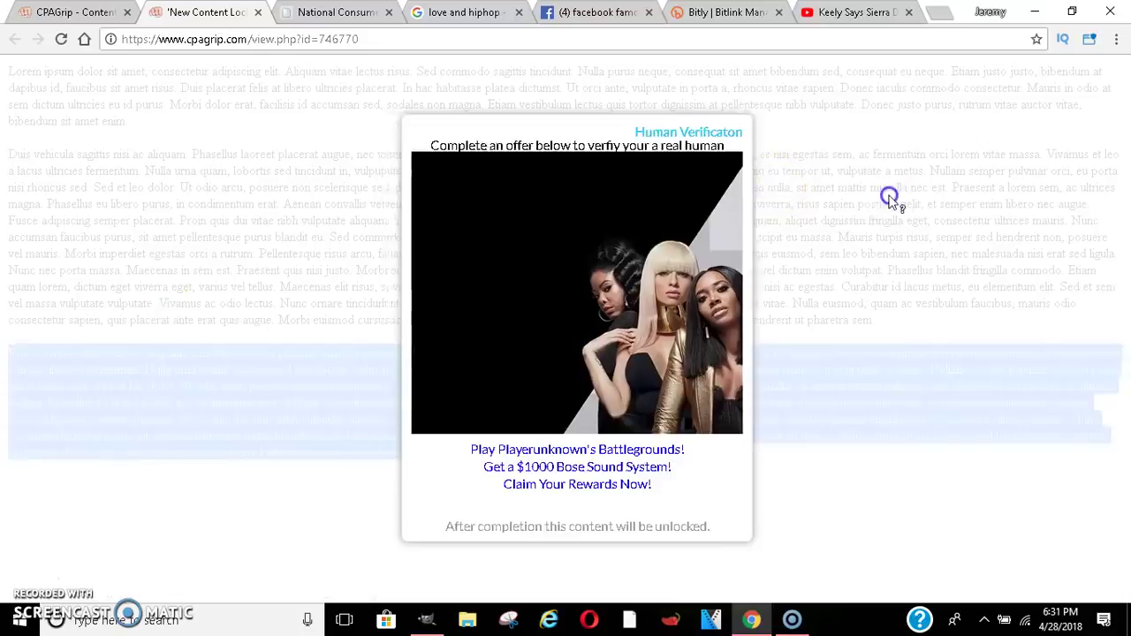
{"action": "left_click", "coordinate": [579, 467]}
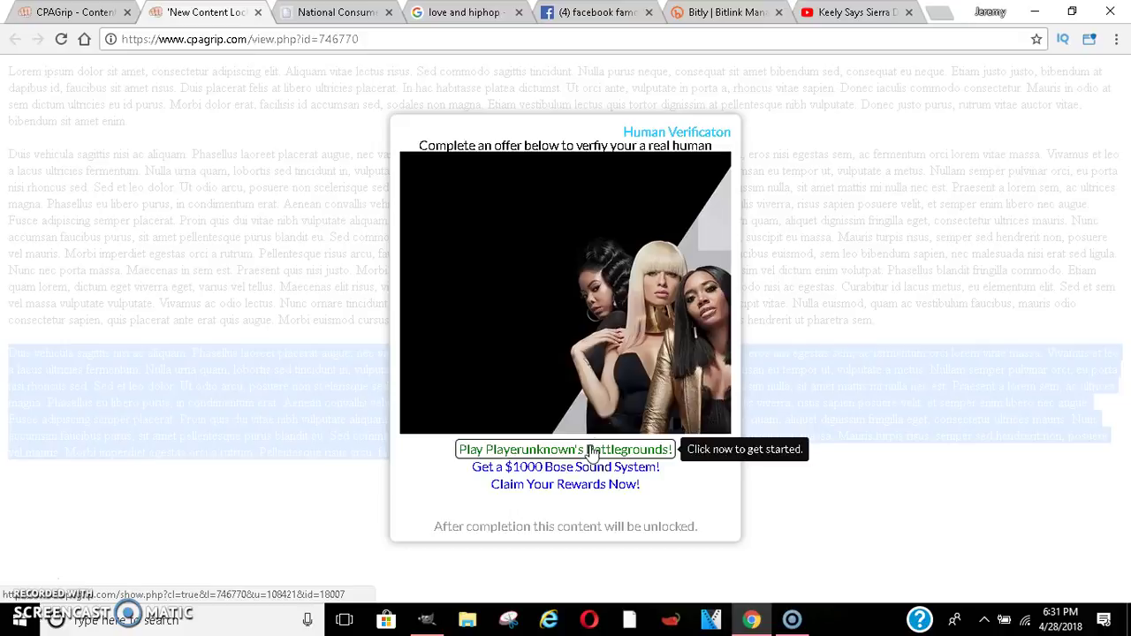
{"action": "left_click", "coordinate": [592, 451]}
{"action": "left_click", "coordinate": [457, 245]}
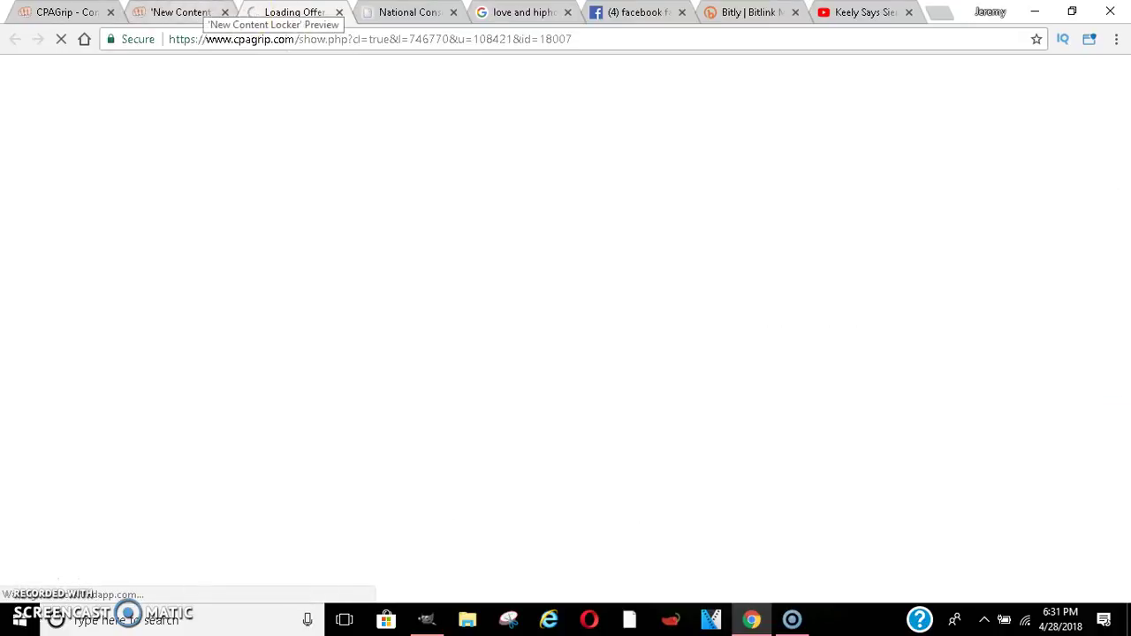
- Return from the offer page to the preview, then to the Content Locker Manager
{"action": "left_click", "coordinate": [200, 10]}
{"action": "key", "text": "ctrl+Tab"}
{"action": "key", "text": "ctrl+shift+Tab"}
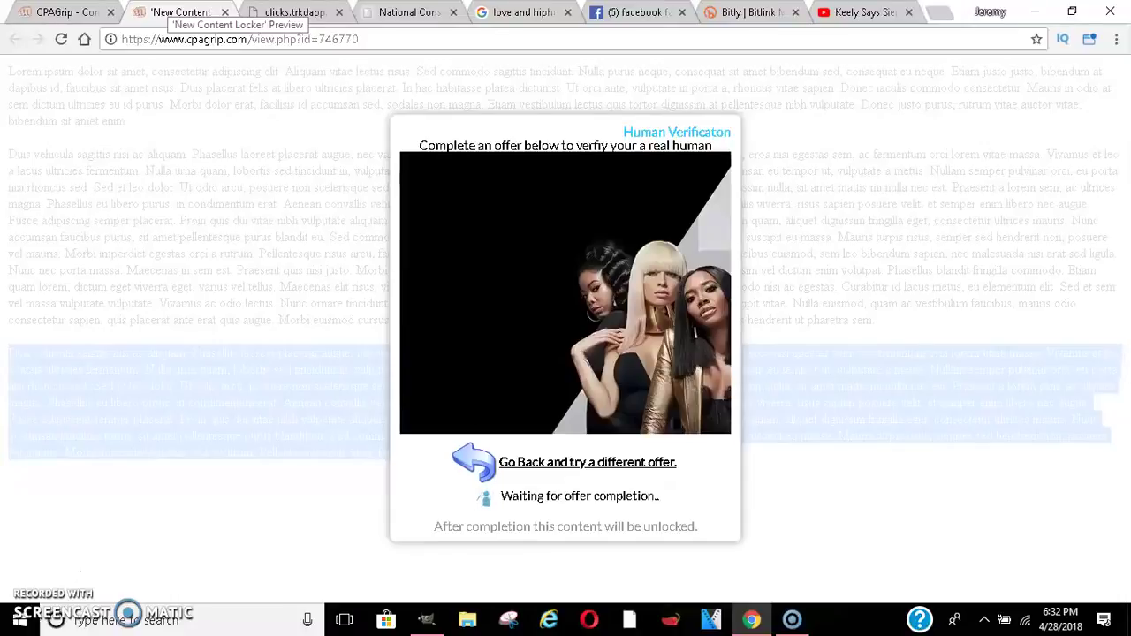
{"action": "left_click", "coordinate": [62, 12]}
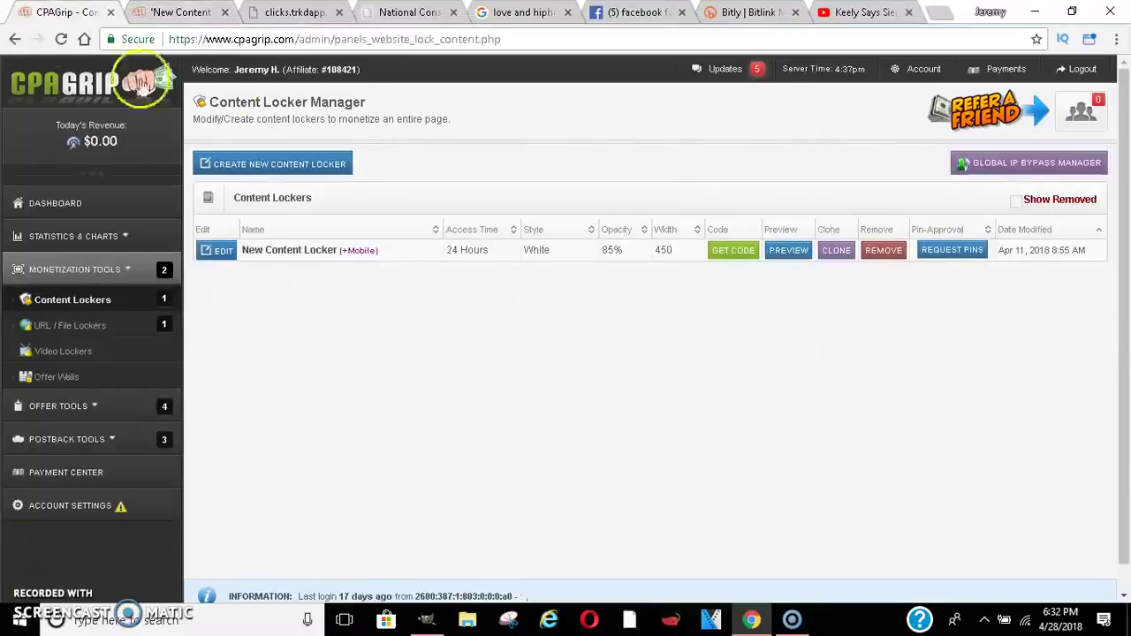
- Create a new content locker, accept the terms, and name it 'love and hip'
{"action": "left_click", "coordinate": [315, 161]}
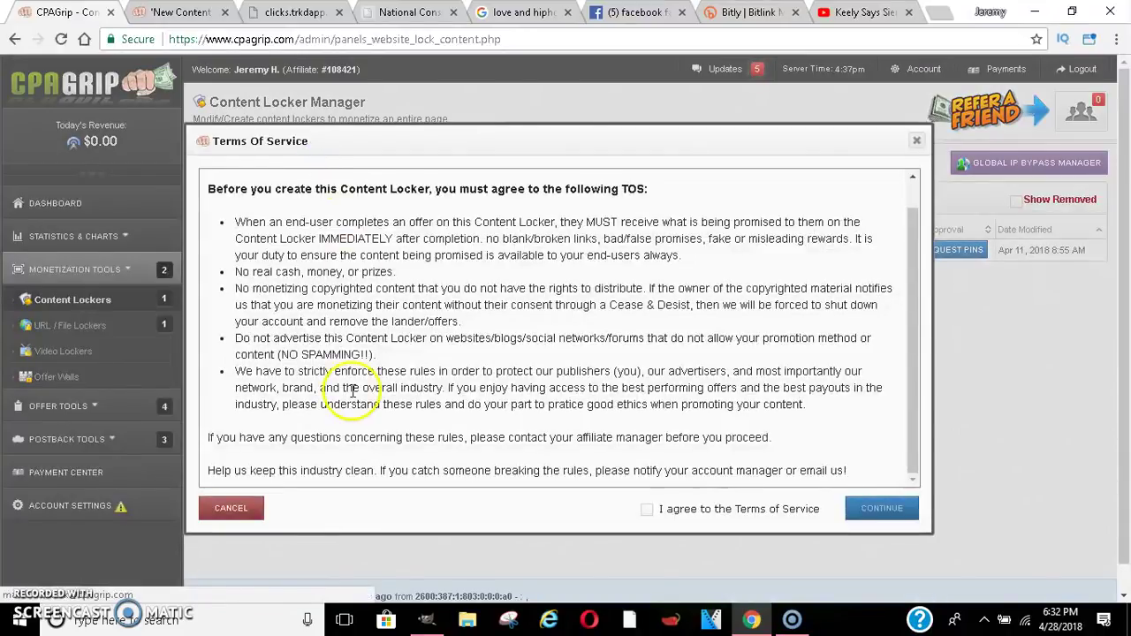
{"action": "left_click", "coordinate": [647, 509]}
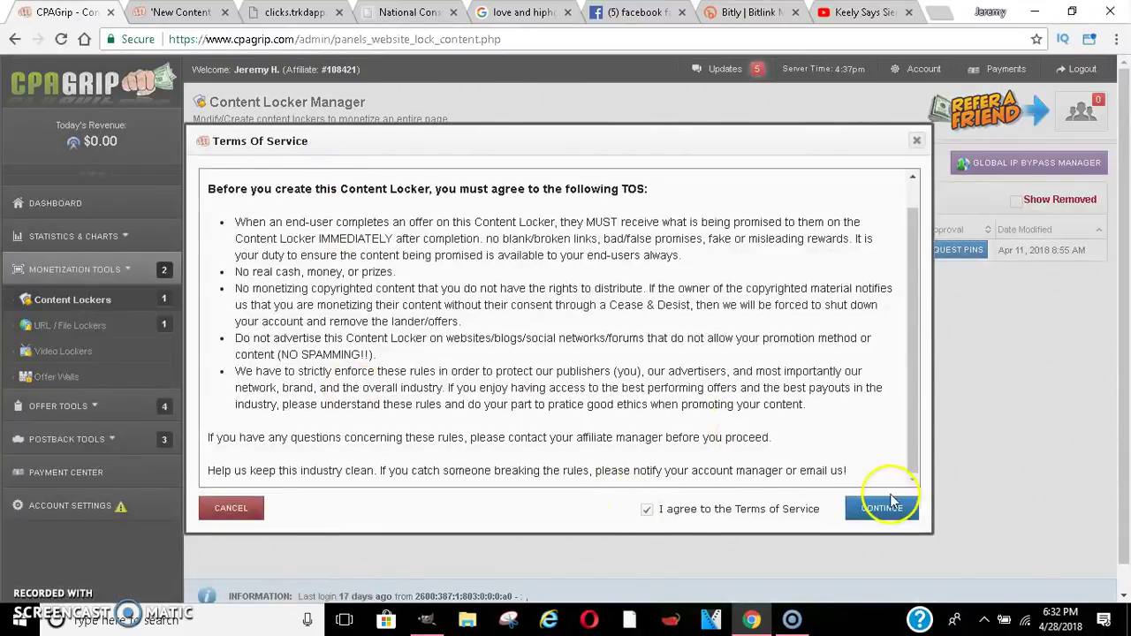
{"action": "left_click", "coordinate": [883, 508]}
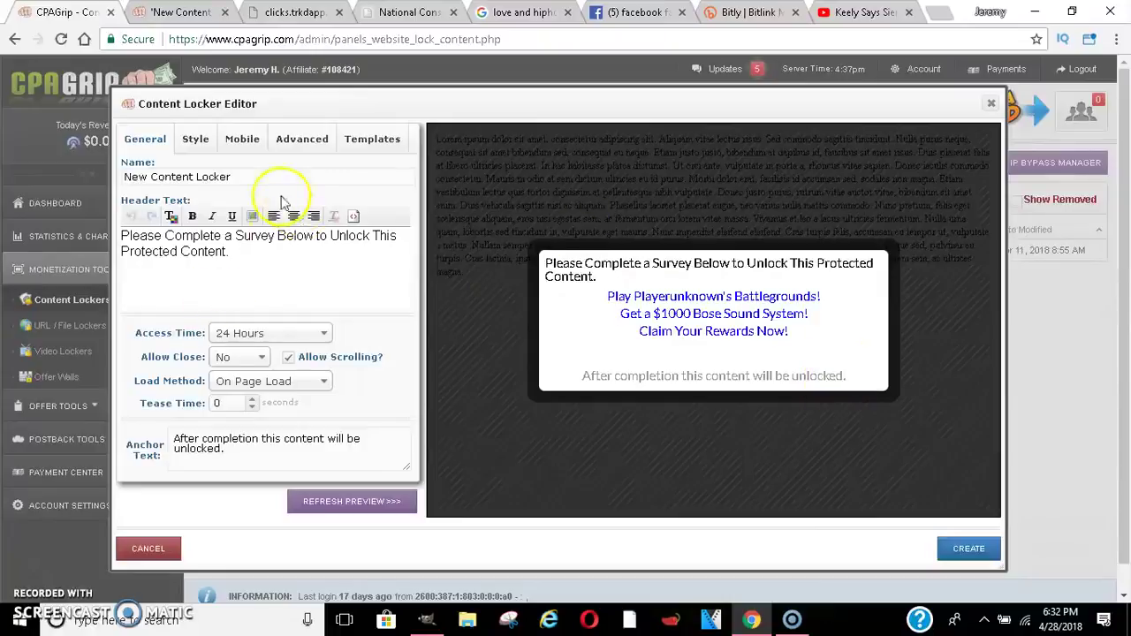
{"action": "left_click_drag", "start_coordinate": [256, 177], "coordinate": [41, 184]}
{"action": "key", "text": "BackSpace"}
{"action": "type", "text": "l"}
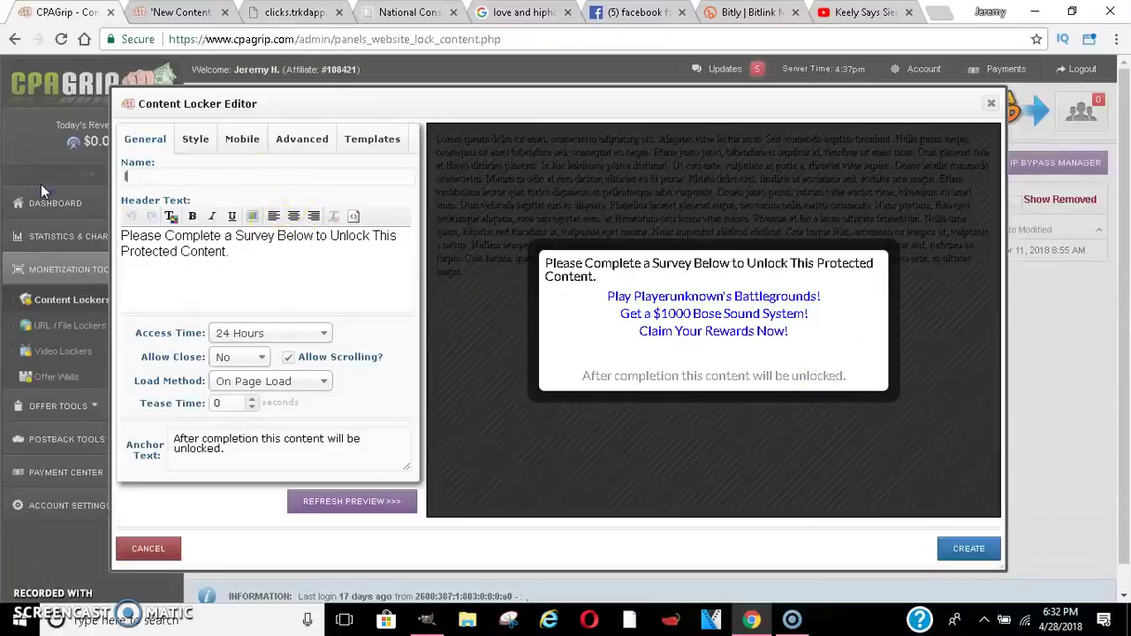
{"action": "type", "text": "ove and hus"}
{"action": "key", "text": "BackSpace"}
{"action": "key", "text": "BackSpace"}
{"action": "type", "text": "ip"}
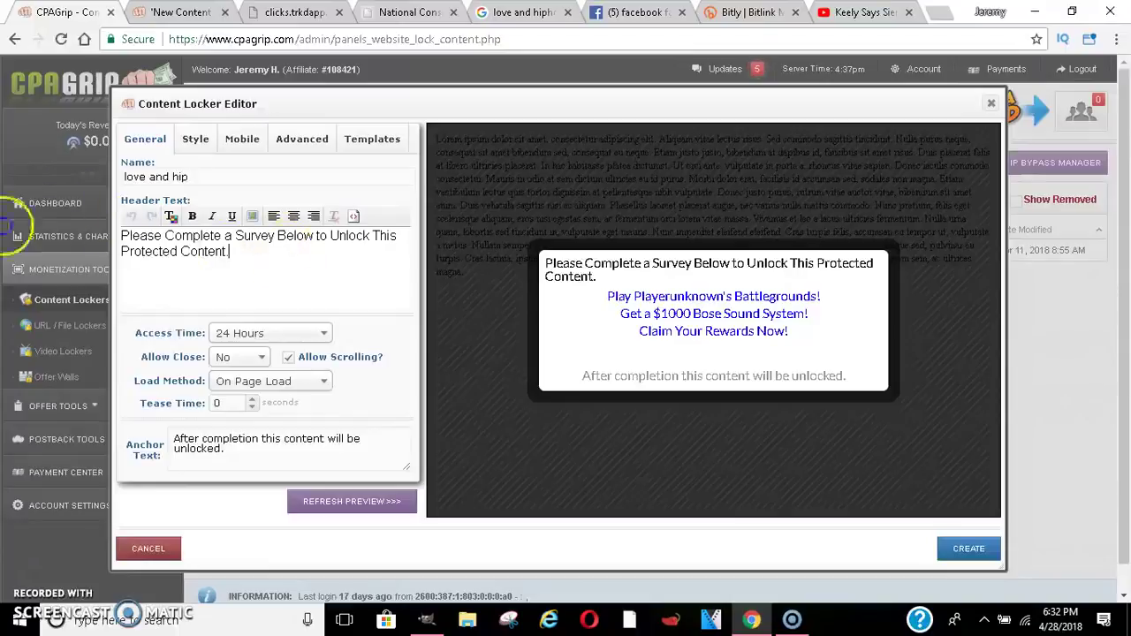
- Replace the default header text with 'Human Verification'
{"action": "key", "text": "ctrl+a"}
{"action": "type", "text": "\\"}
{"action": "key", "text": "BackSpace"}
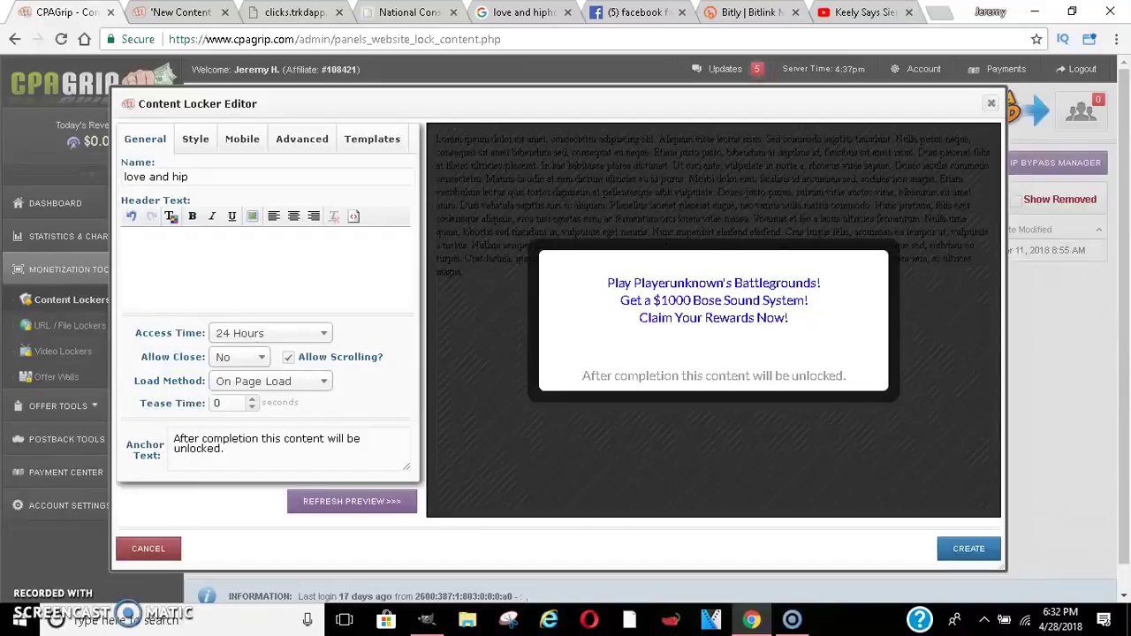
{"action": "type", "text": "Human Ve"}
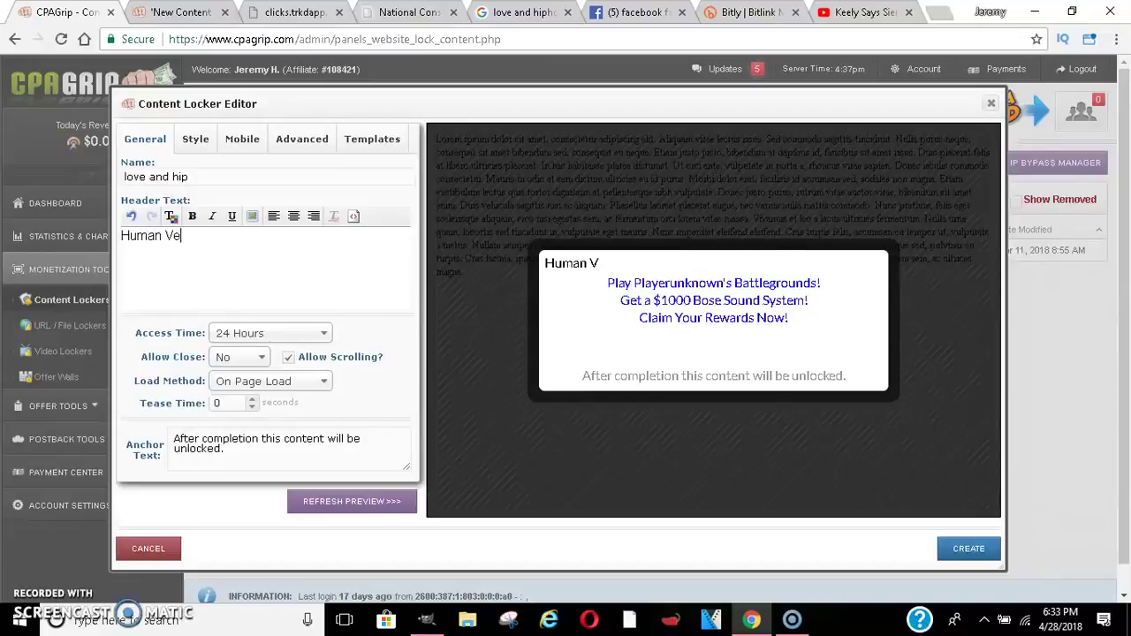
{"action": "type", "text": "rification"}
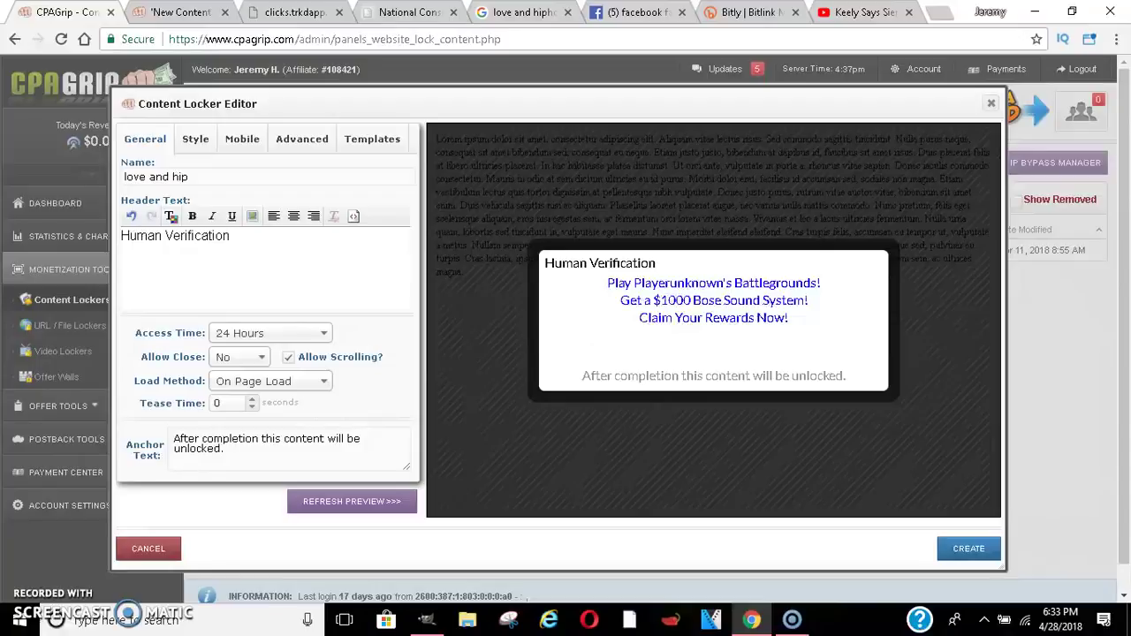
- Center-align the 'Human Verification' header and view the Tease Time help
{"action": "left_click_drag", "start_coordinate": [277, 245], "coordinate": [88, 234]}
{"action": "left_click", "coordinate": [293, 215]}
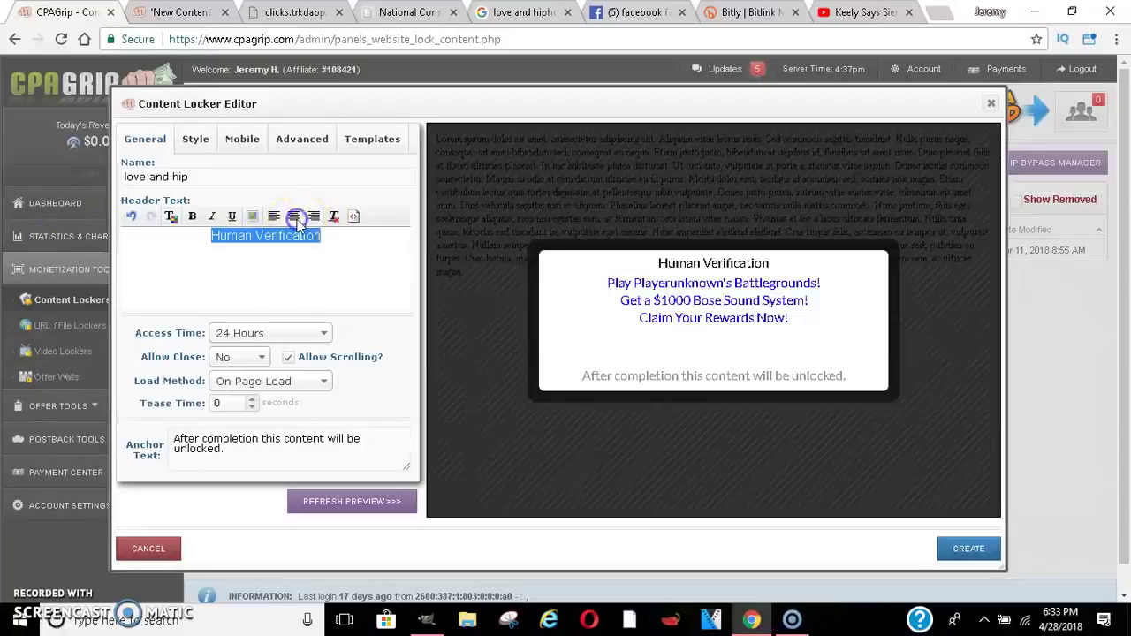
{"action": "left_click", "coordinate": [366, 246]}
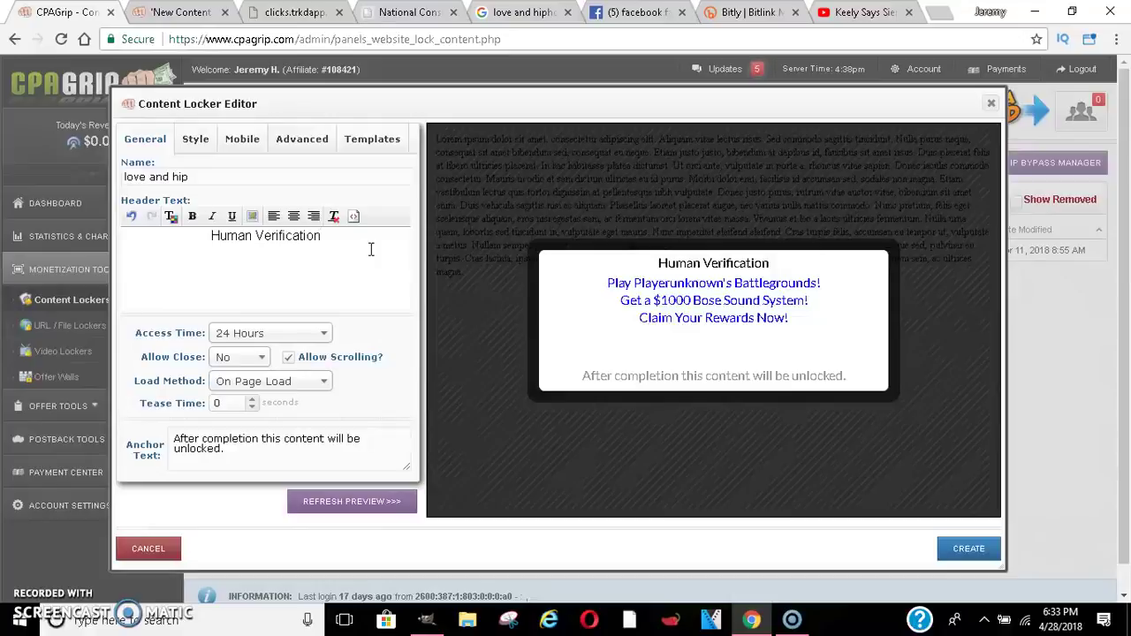
{"action": "left_click", "coordinate": [410, 253]}
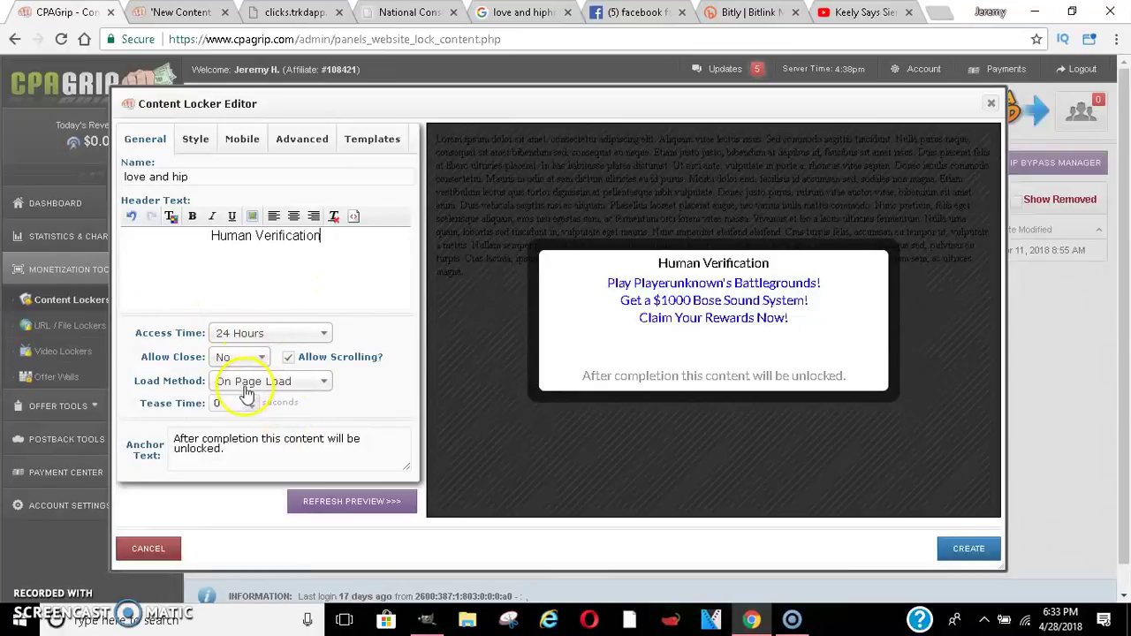
{"action": "left_click_drag", "start_coordinate": [141, 404], "coordinate": [205, 412]}
{"action": "left_click", "coordinate": [272, 430]}
- Raise the locker's tease time to 20 seconds
{"action": "left_click", "coordinate": [254, 401]}
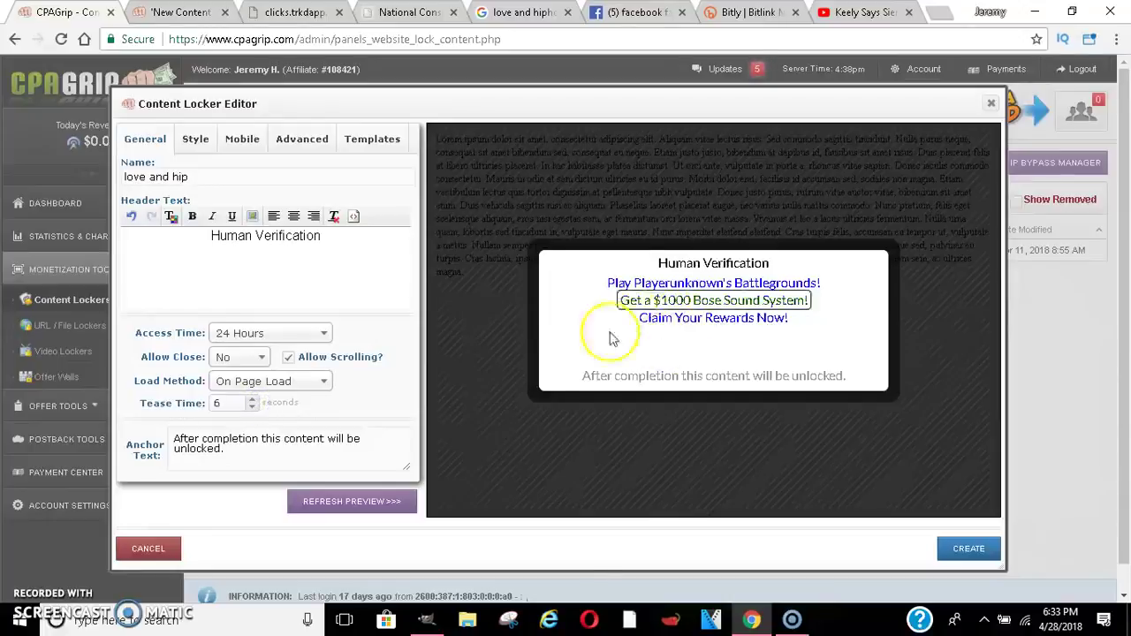
{"action": "left_click", "coordinate": [253, 400]}
{"action": "left_click", "coordinate": [253, 399]}
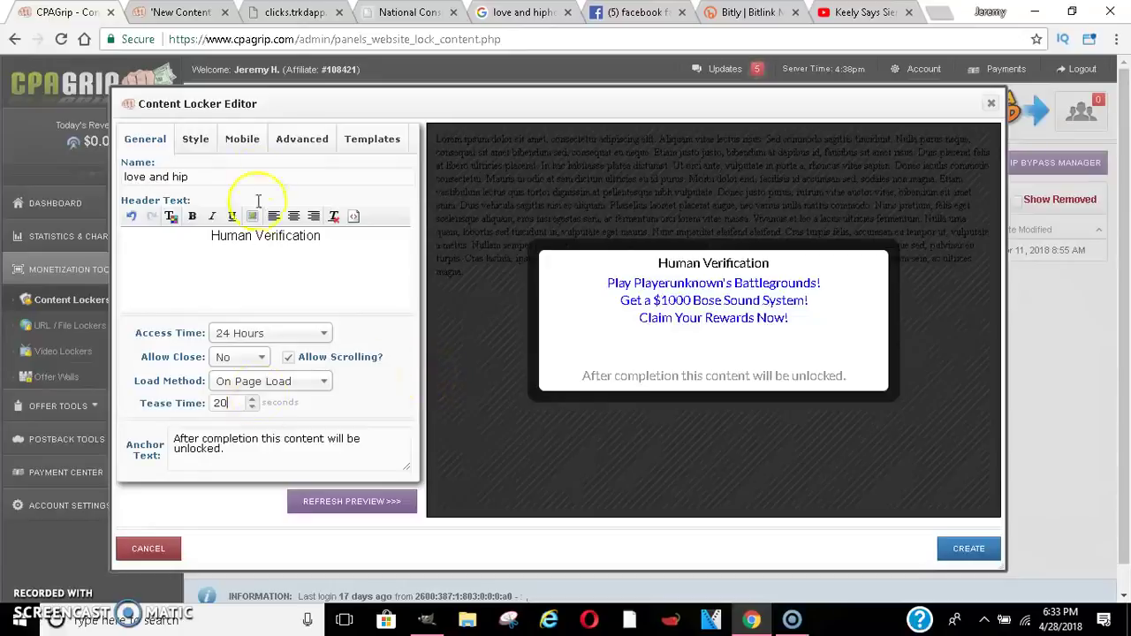
- Focus the Style tab's Background Image Url field, then go to the 'love and hiphop' image results
{"action": "left_click", "coordinate": [196, 143]}
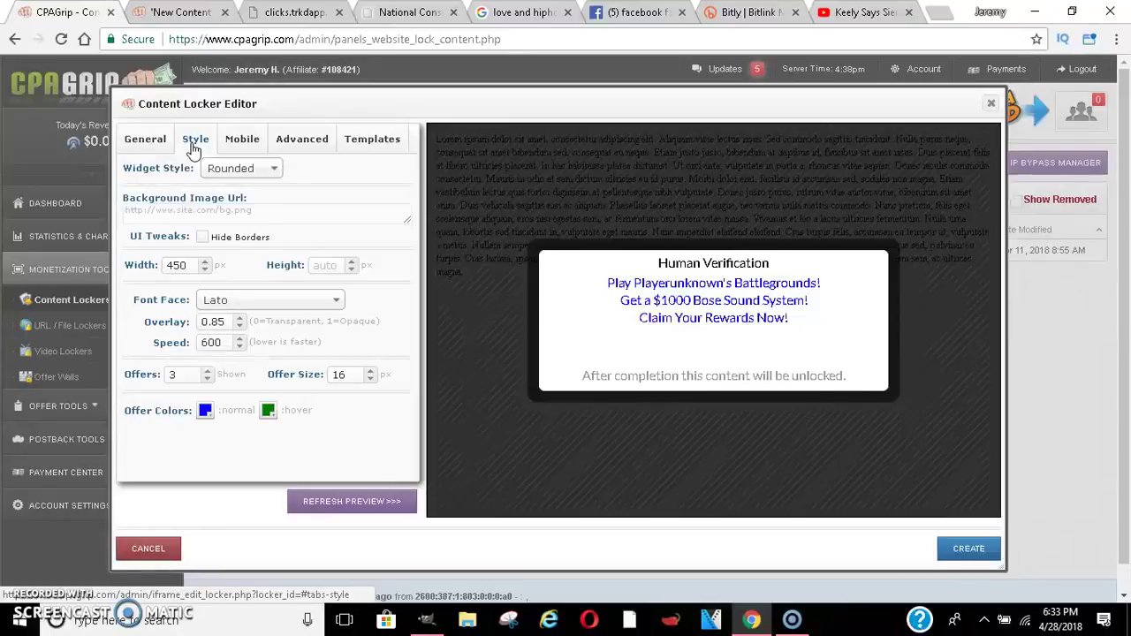
{"action": "left_click", "coordinate": [279, 220]}
{"action": "left_click", "coordinate": [282, 208]}
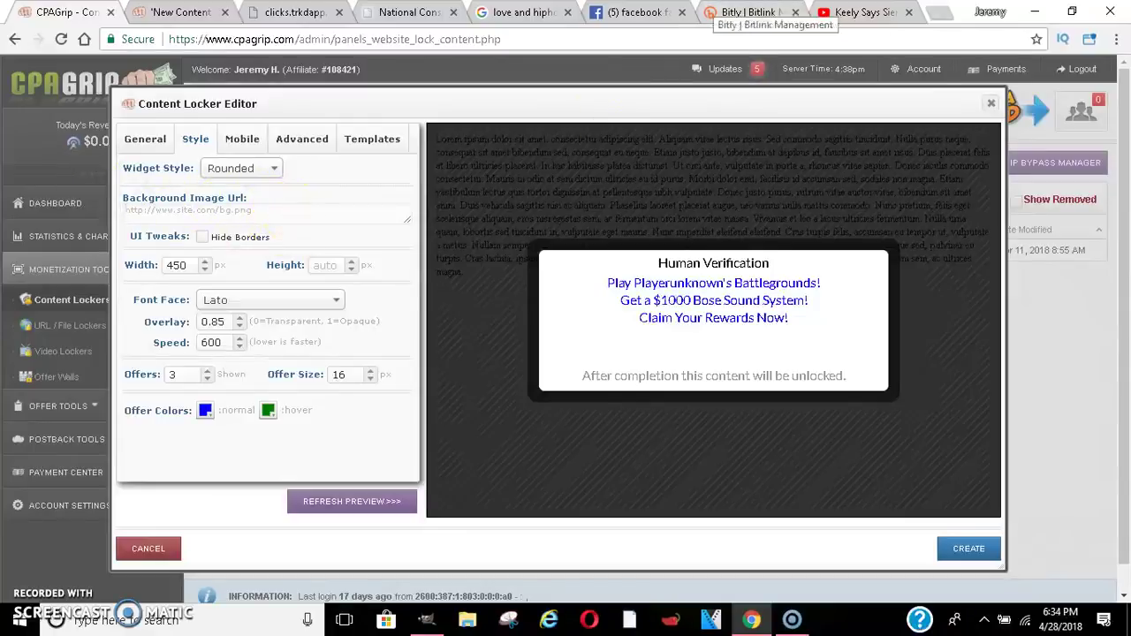
{"action": "left_click", "coordinate": [521, 13]}
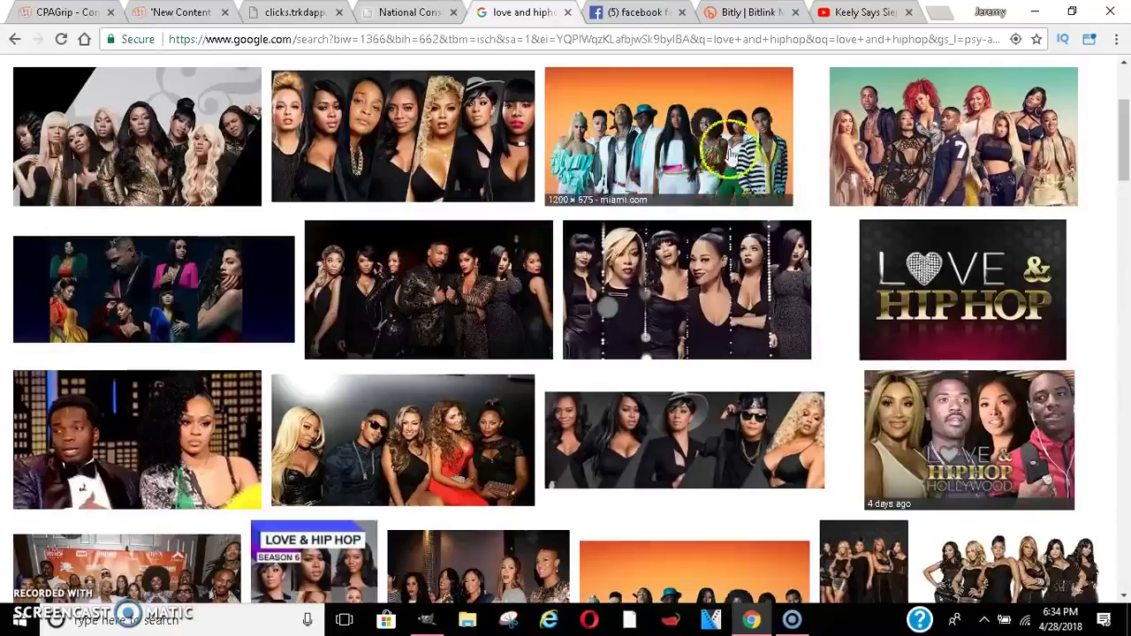
- Copy the goo.gl short share link of the reunion group photo
{"action": "left_click", "coordinate": [457, 259]}
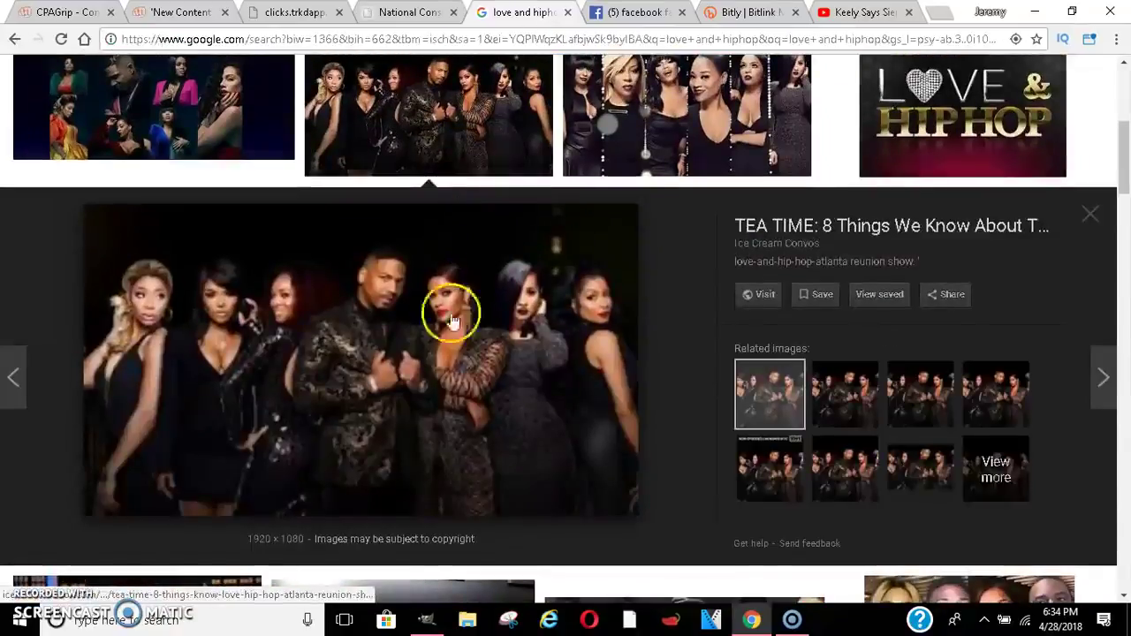
{"action": "left_click", "coordinate": [934, 302]}
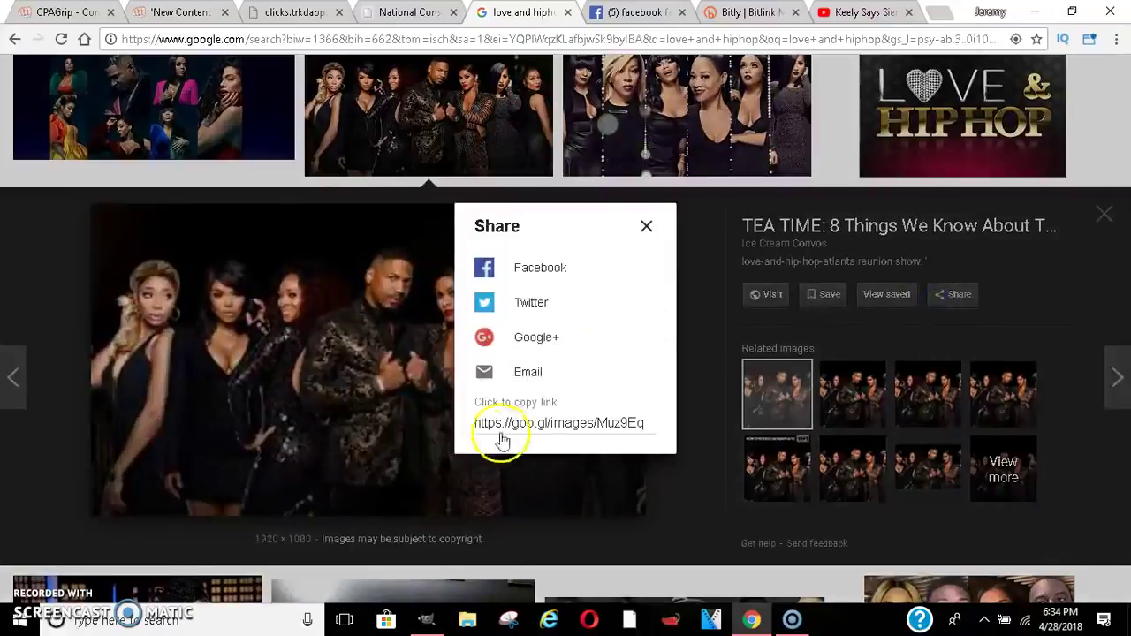
{"action": "left_click_drag", "start_coordinate": [479, 422], "coordinate": [694, 435]}
{"action": "left_click", "coordinate": [644, 422]}
{"action": "right_click", "coordinate": [633, 425]}
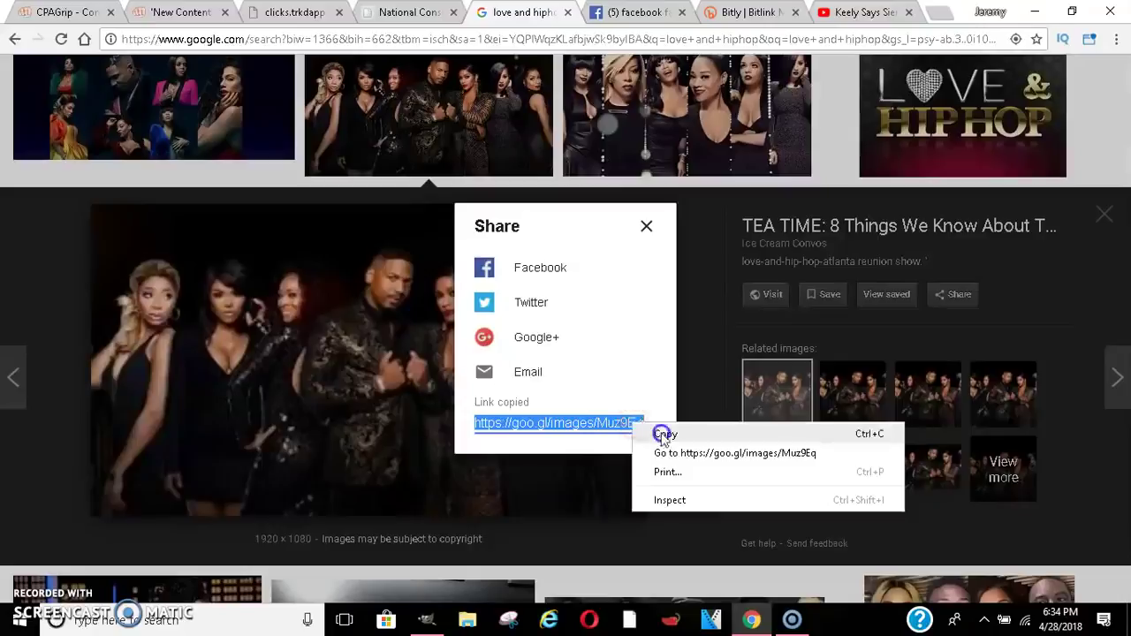
{"action": "left_click", "coordinate": [659, 432]}
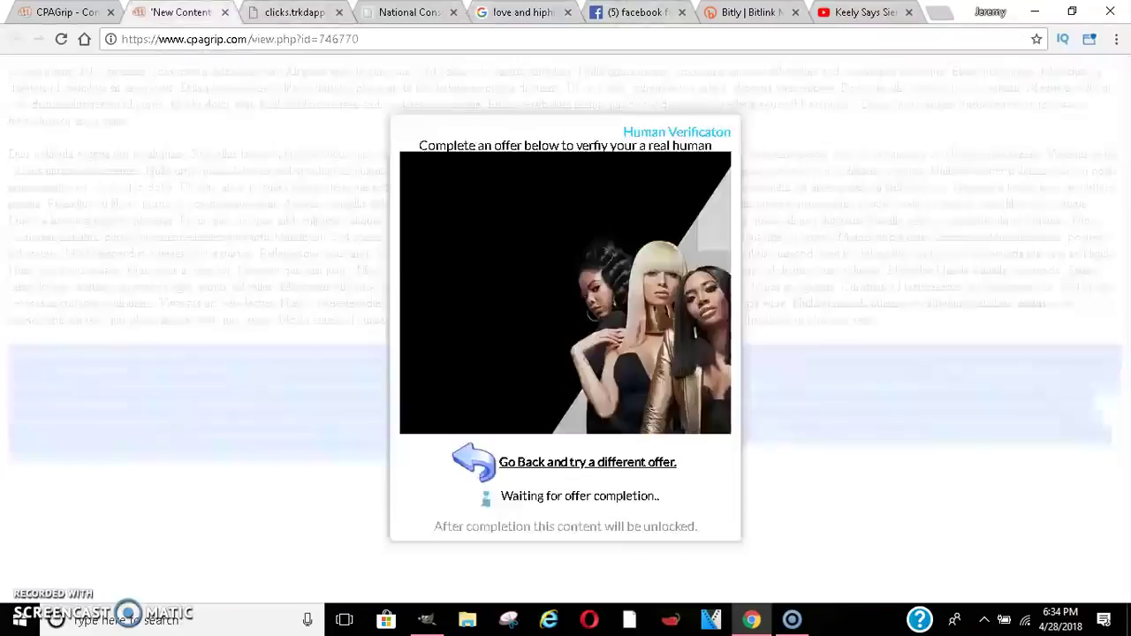
- Switch back through the browser tabs to the CPAGrip locker editor
{"action": "left_click", "coordinate": [181, 11]}
{"action": "left_click", "coordinate": [295, 11]}
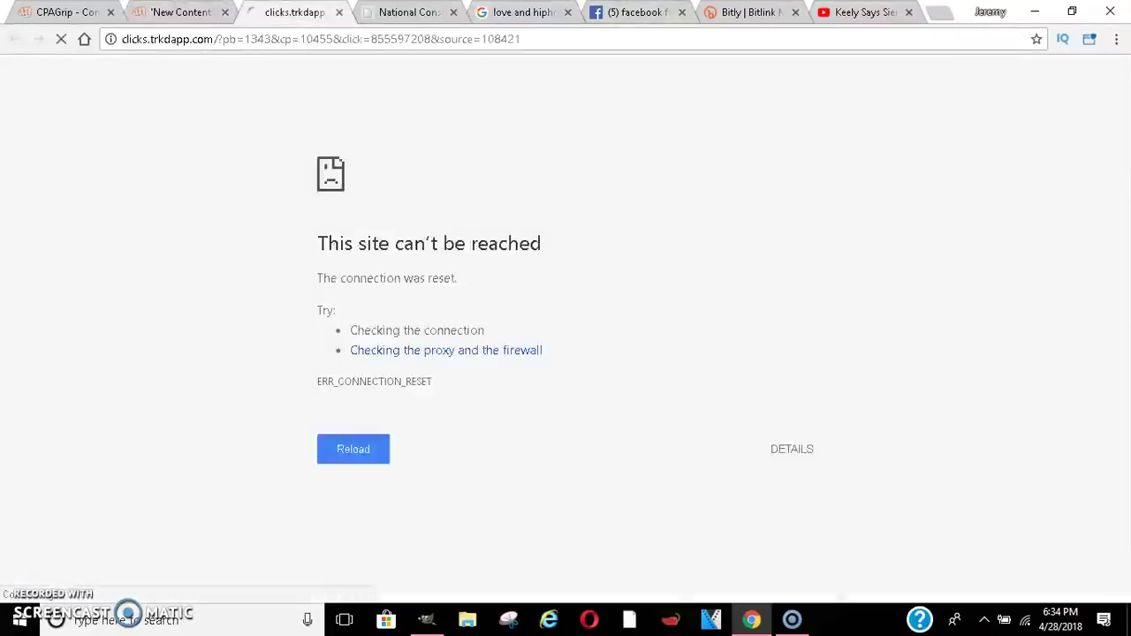
{"action": "left_click", "coordinate": [436, 15]}
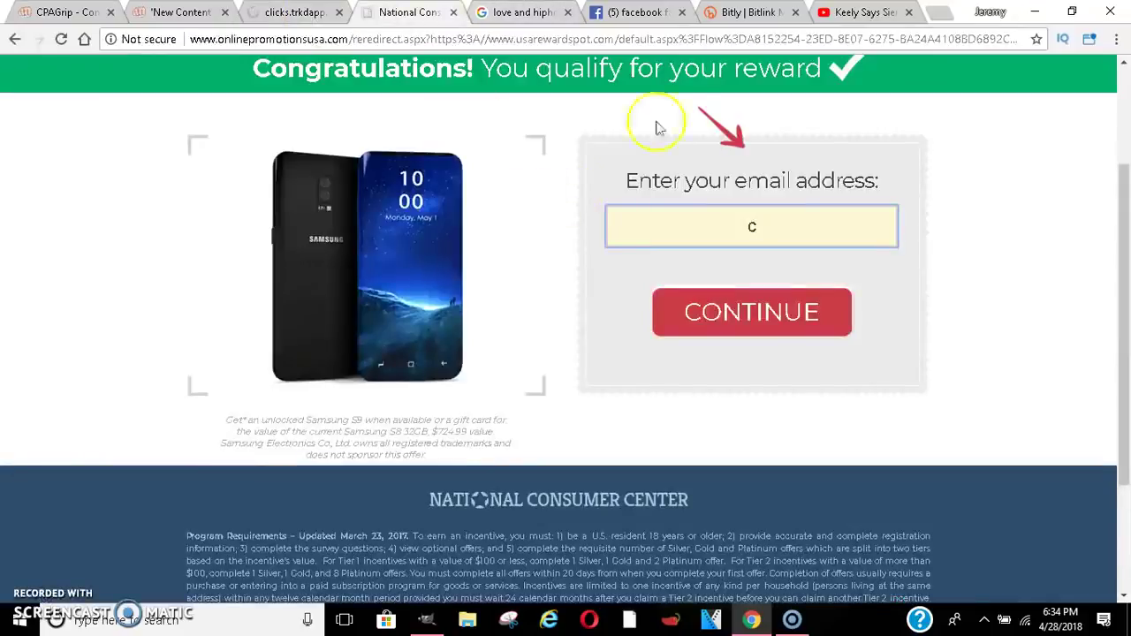
{"action": "key", "text": "ctrl+1"}
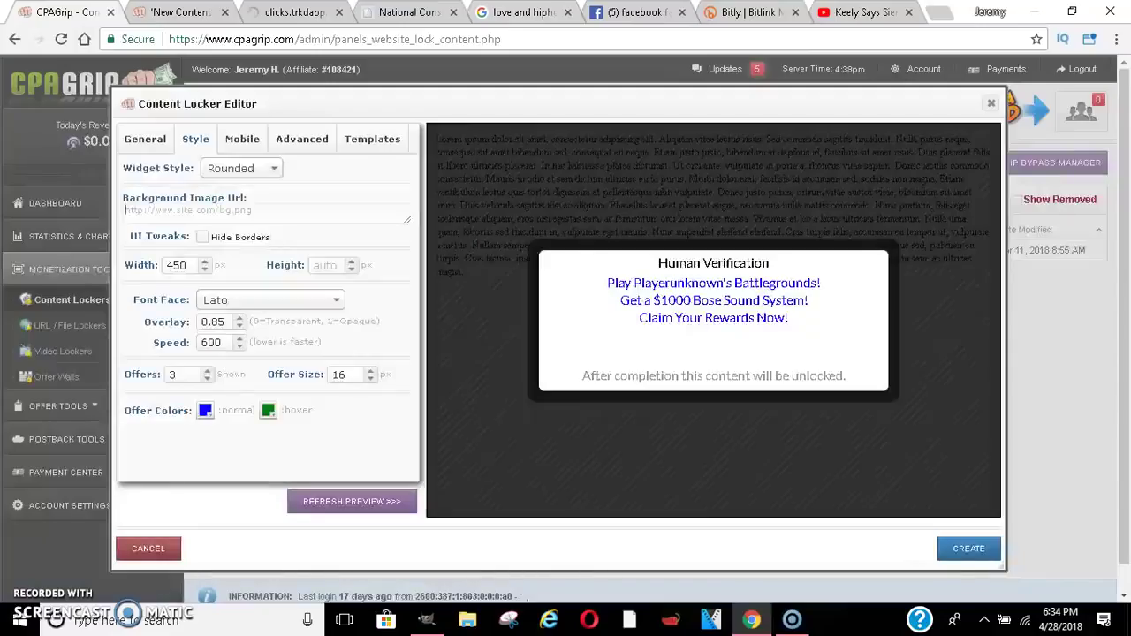
{"action": "left_click", "coordinate": [177, 210]}
{"action": "key", "text": "ctrl+v"}
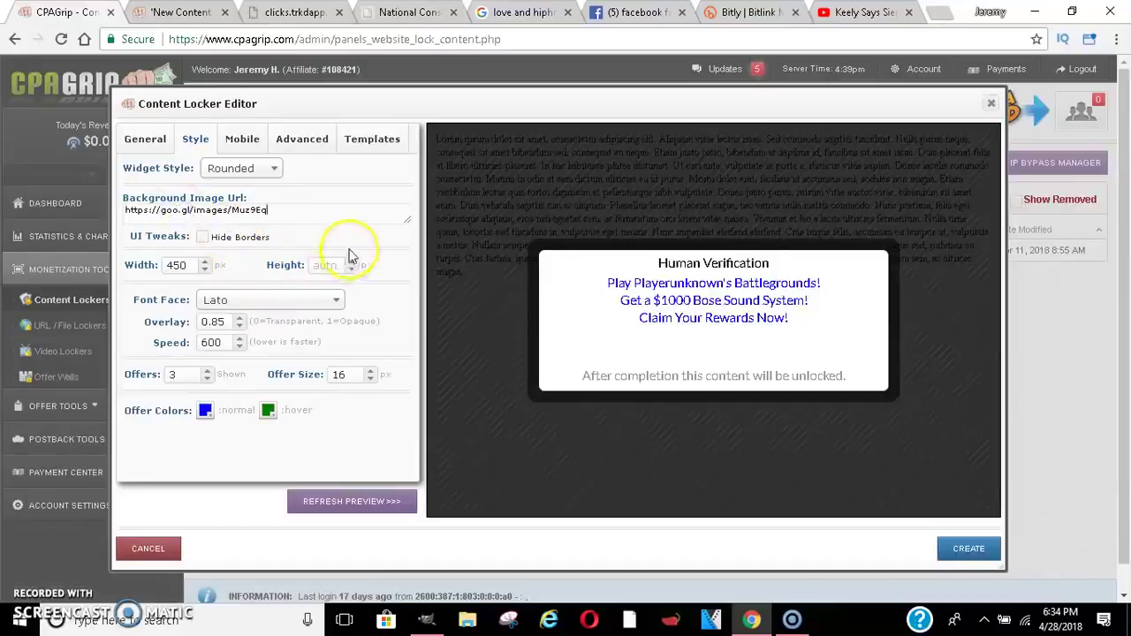
{"action": "left_click", "coordinate": [343, 263]}
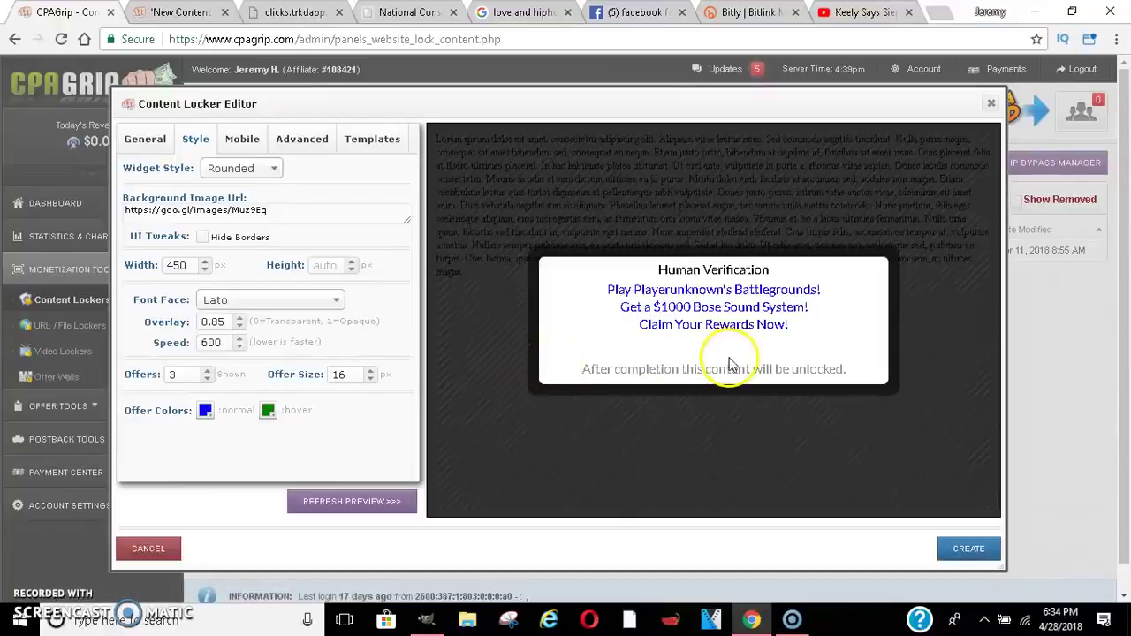
- Review the General and Style settings, then open the Mobile locker settings
{"action": "left_click", "coordinate": [248, 145]}
{"action": "left_click", "coordinate": [187, 143]}
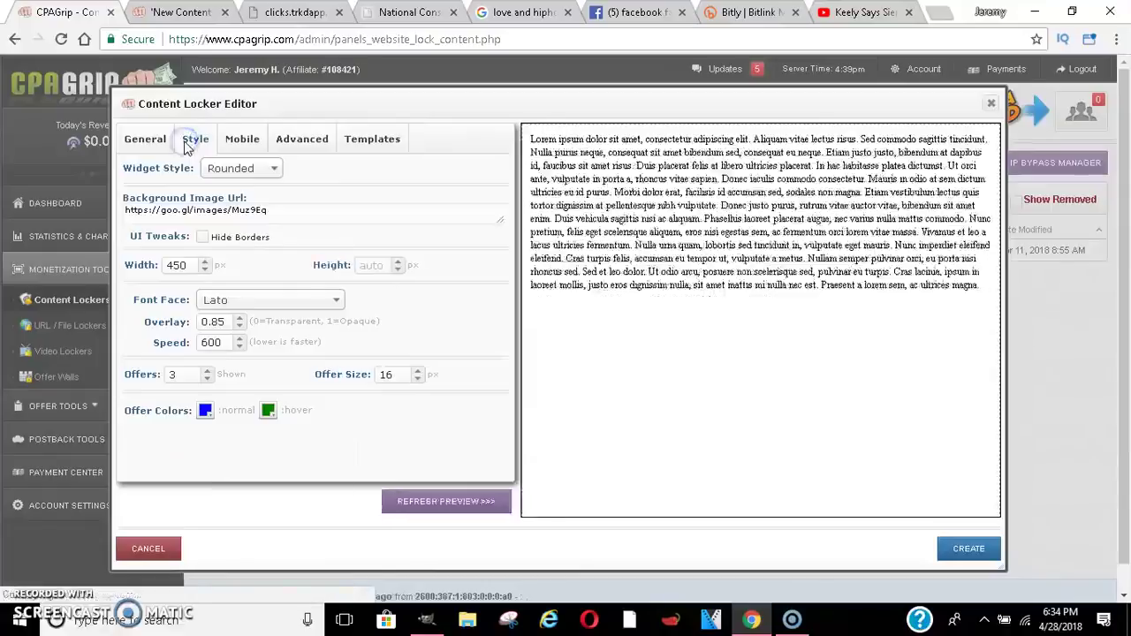
{"action": "left_click", "coordinate": [146, 141]}
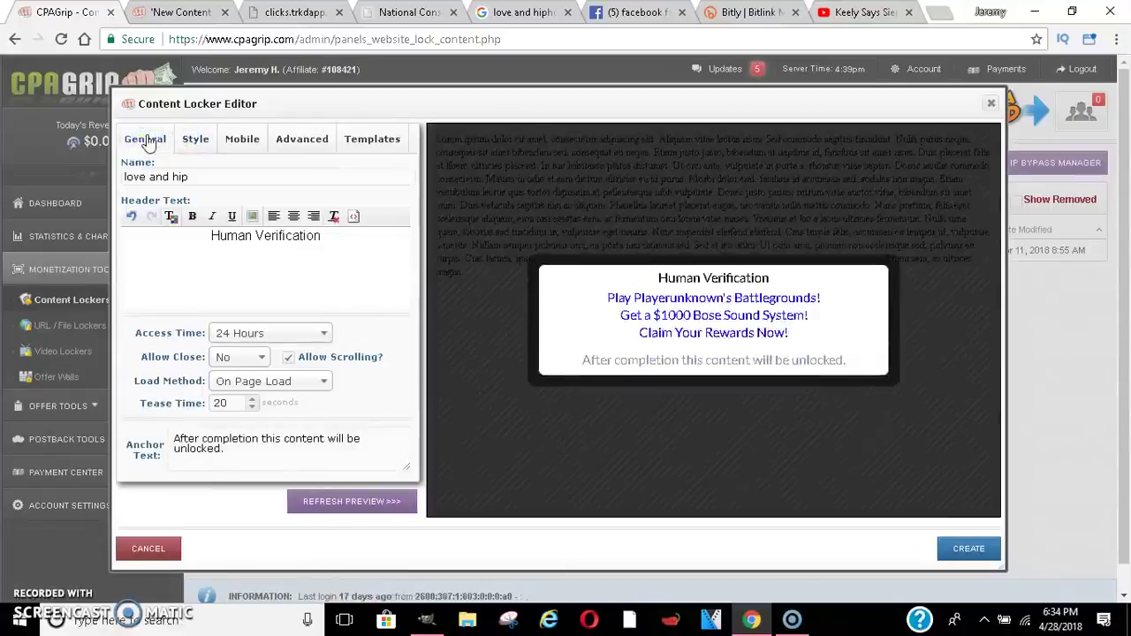
{"action": "left_click", "coordinate": [205, 142]}
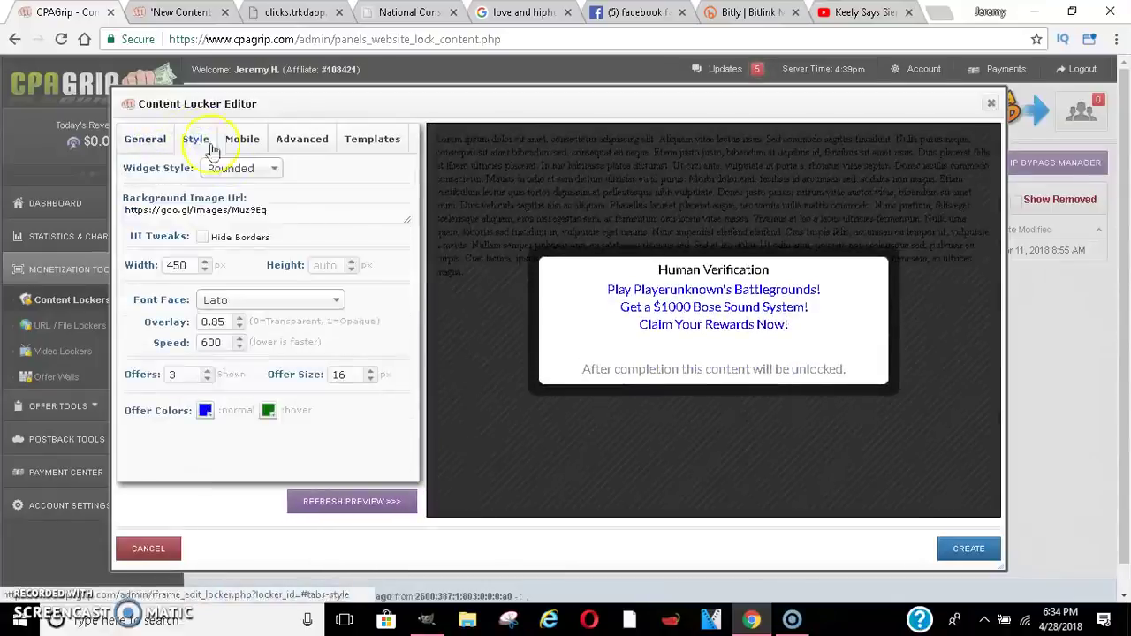
{"action": "left_click", "coordinate": [289, 212]}
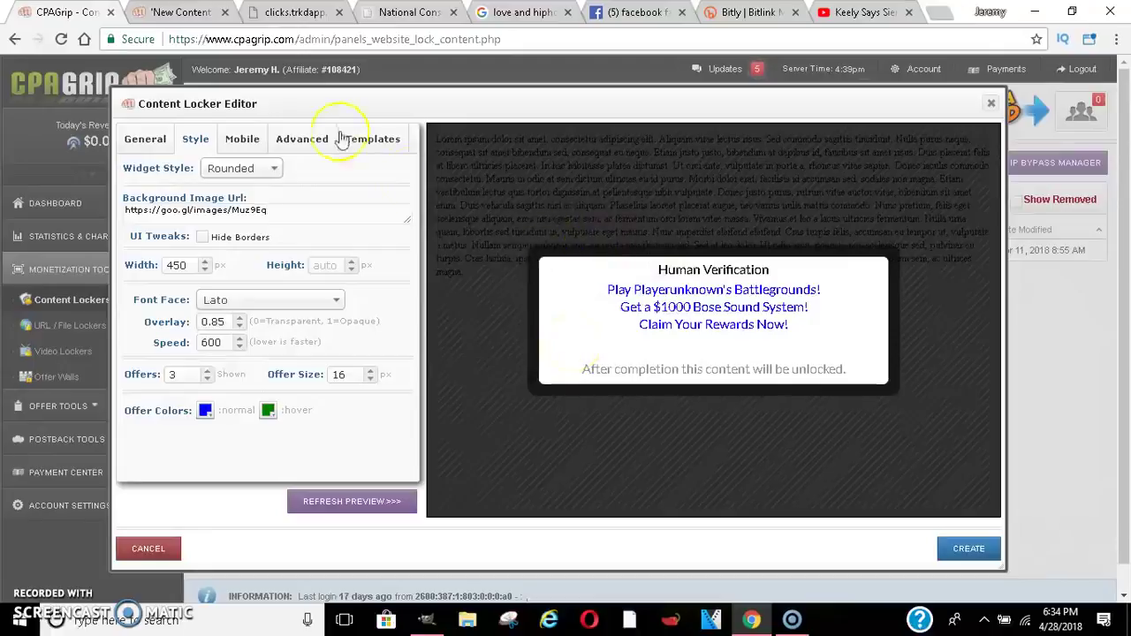
{"action": "left_click", "coordinate": [243, 140]}
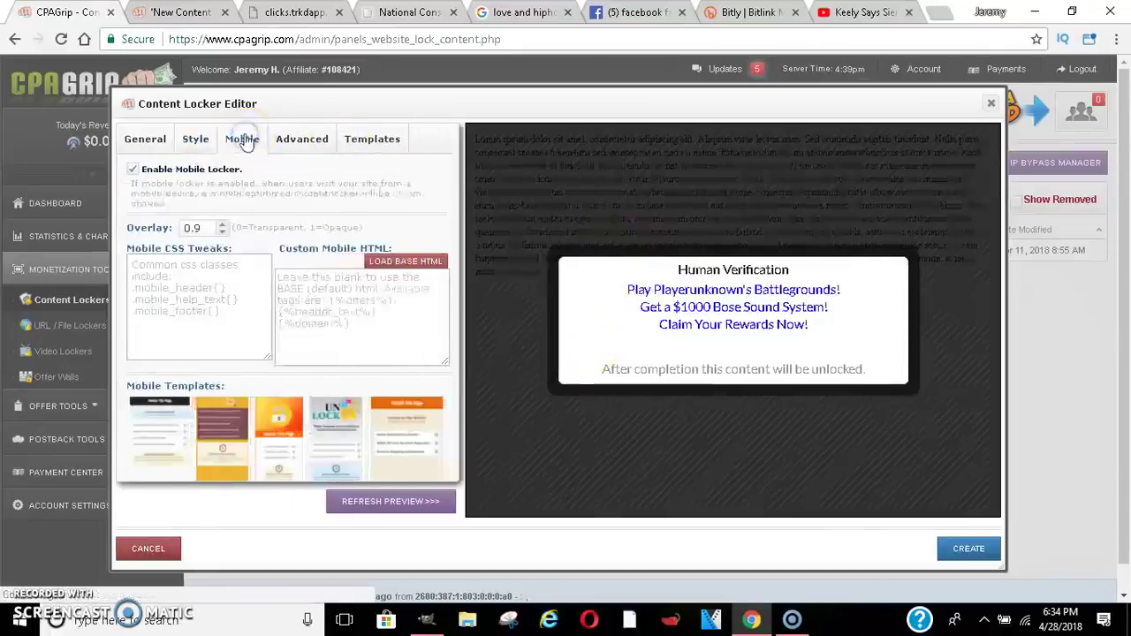
- Look over the Advanced, Mobile, Templates and General tabs, then close the locker editor
{"action": "left_click", "coordinate": [302, 141]}
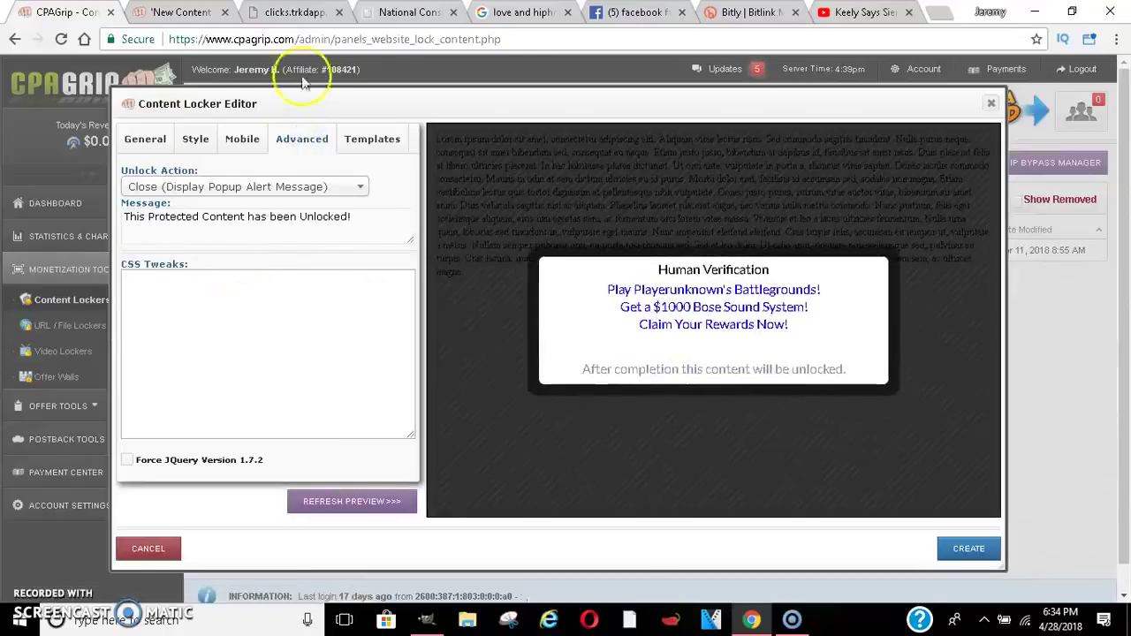
{"action": "left_click", "coordinate": [247, 141]}
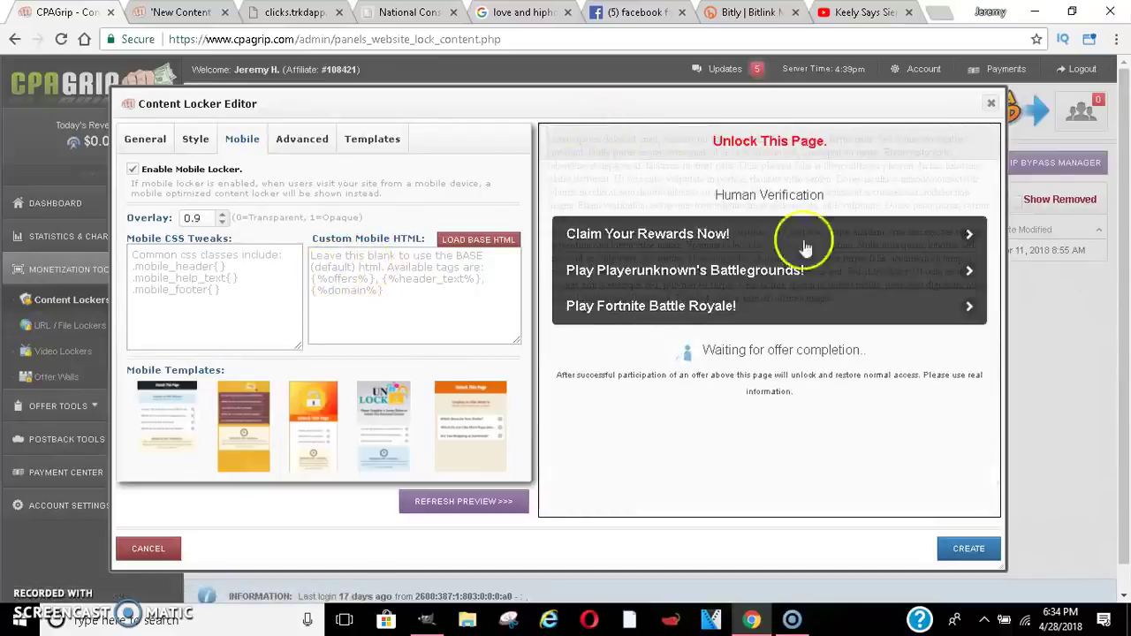
{"action": "left_click", "coordinate": [362, 130]}
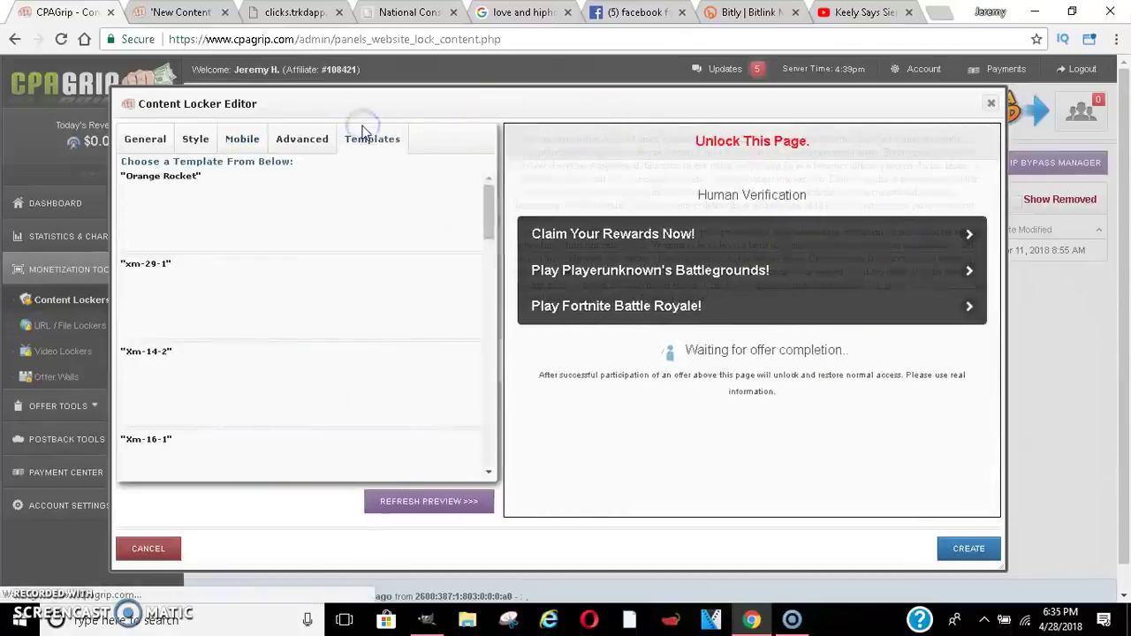
{"action": "left_click", "coordinate": [144, 141]}
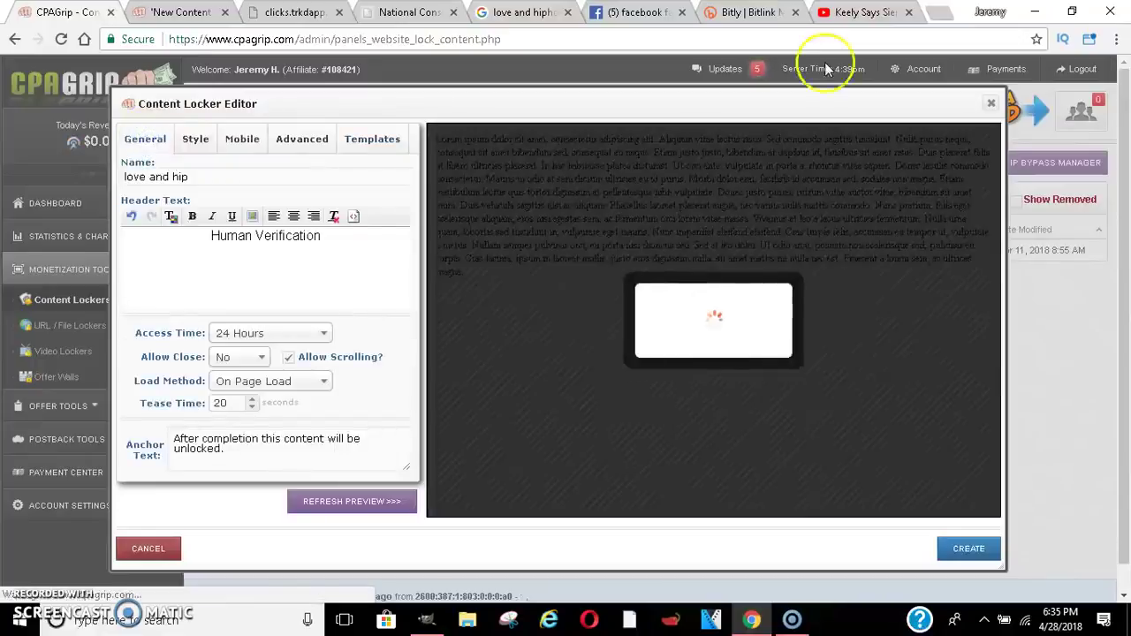
{"action": "left_click", "coordinate": [991, 104]}
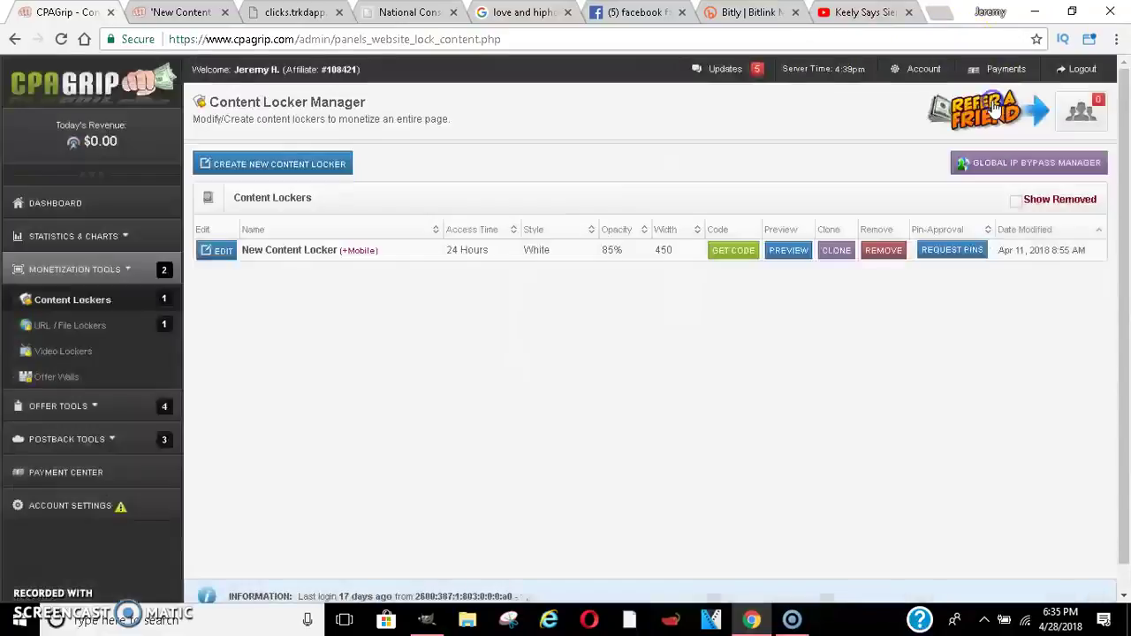